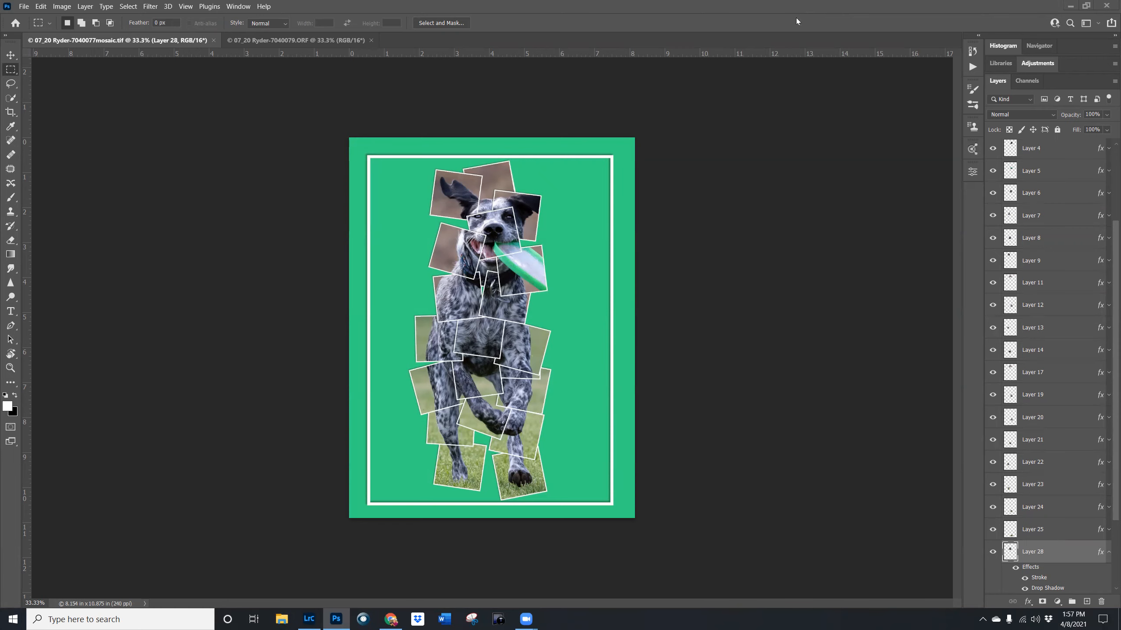
- In the 07_20 Ryder-7040079.ORF document, add a new layer and marquee a square about 3 inches wide over the dog's face and ear
left_click(280, 41)
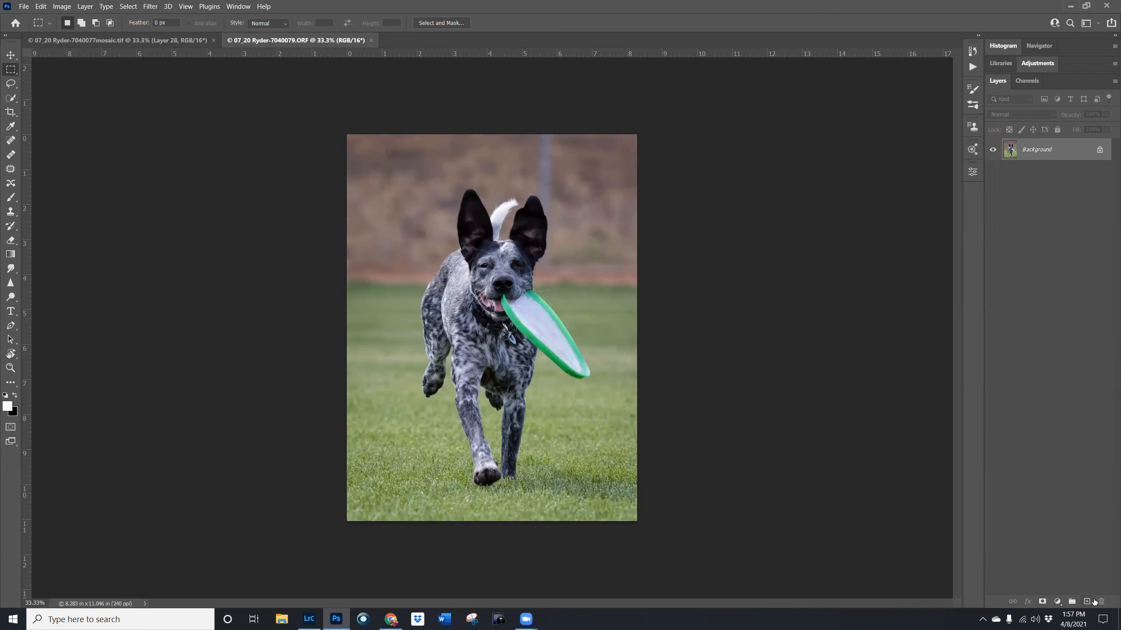
left_click(1087, 602)
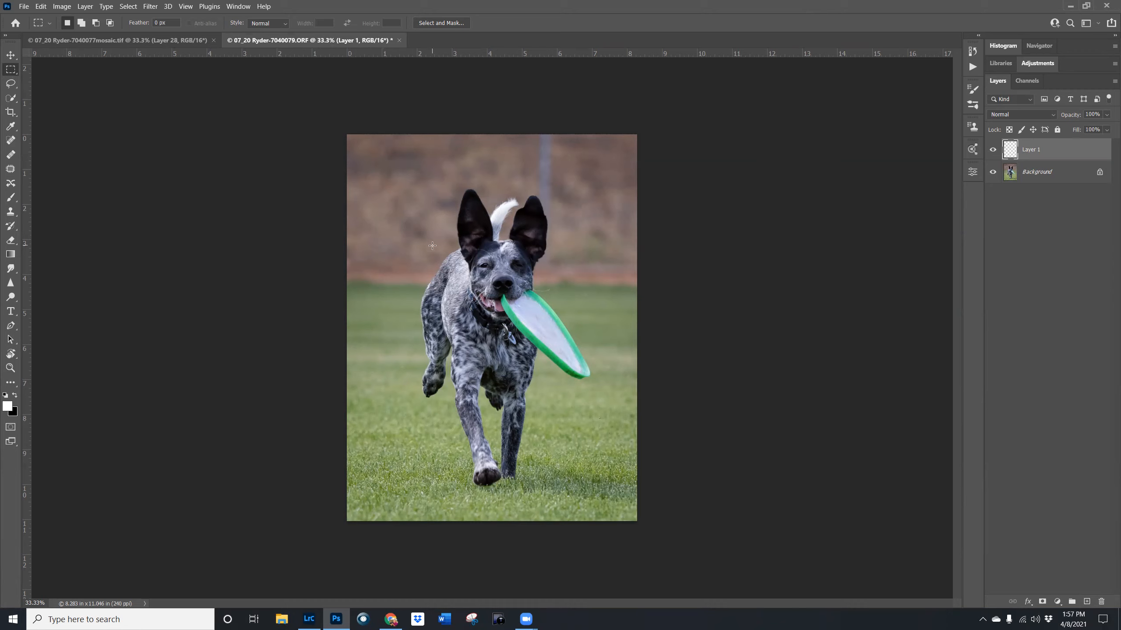
left_click_drag(427, 204, 532, 325)
left_click_drag(484, 274, 465, 250)
- Fill the square selection with white on the new layer using the Paint Bucket tool
key("g")
left_click(12, 382)
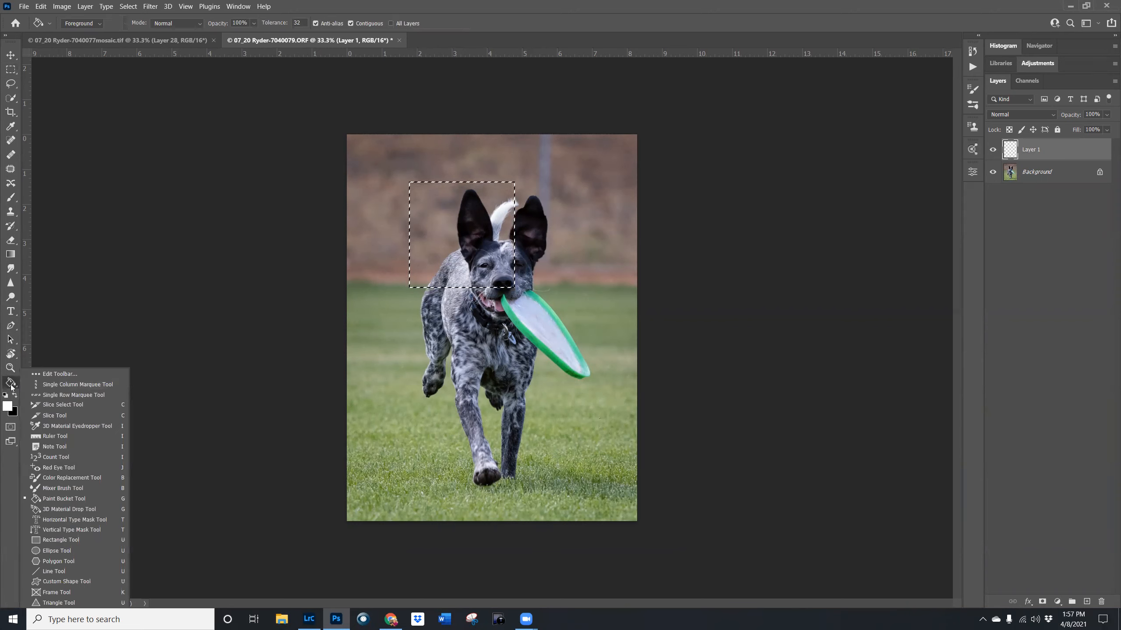
left_click(469, 216)
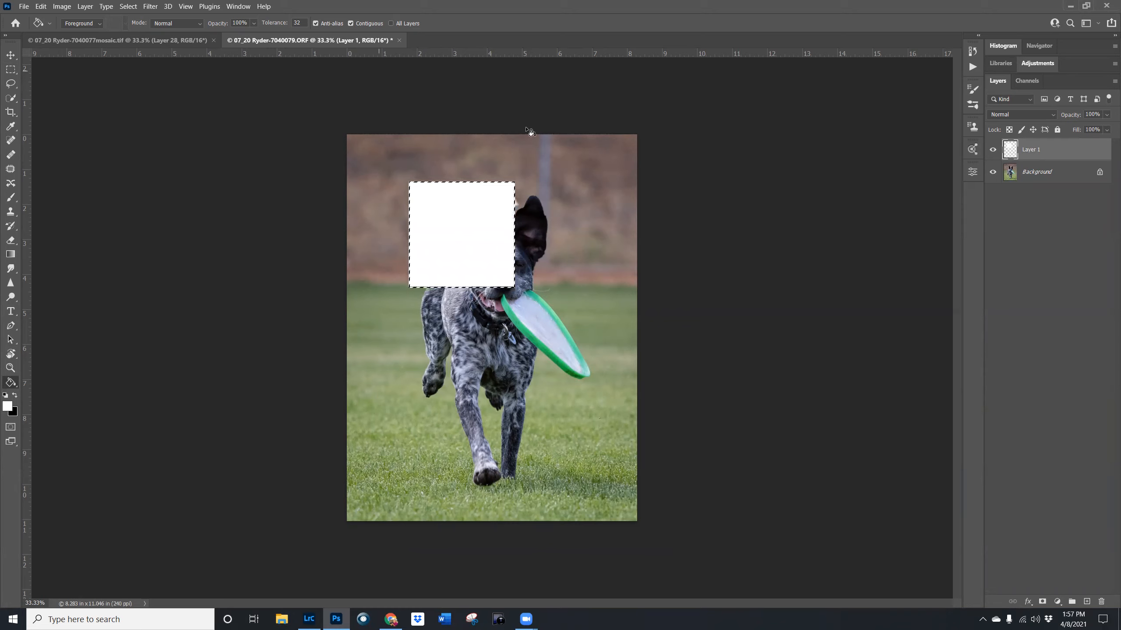
- Reduce the white square layer's opacity to 21% and rename the layer template
left_click_drag(1074, 115, 1031, 120)
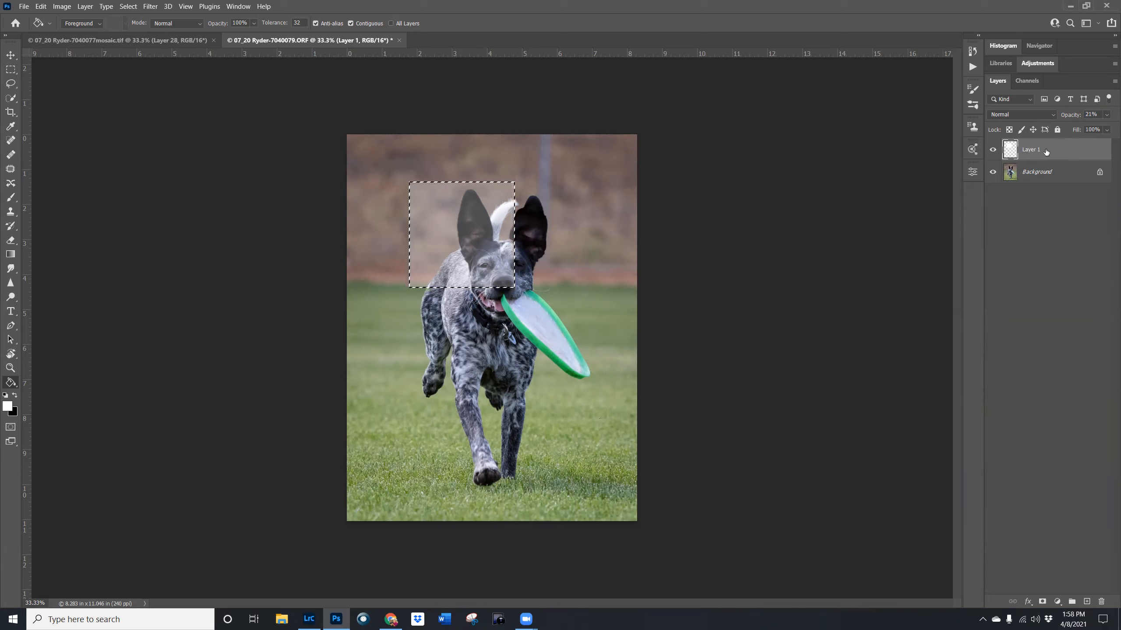
double_click(1028, 151)
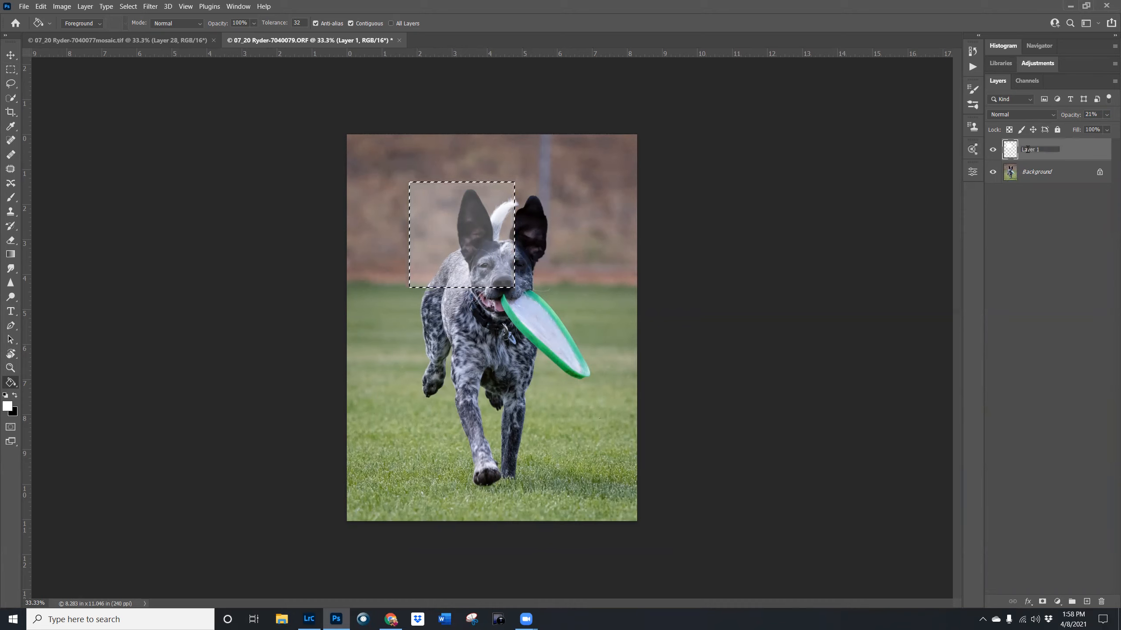
type("template")
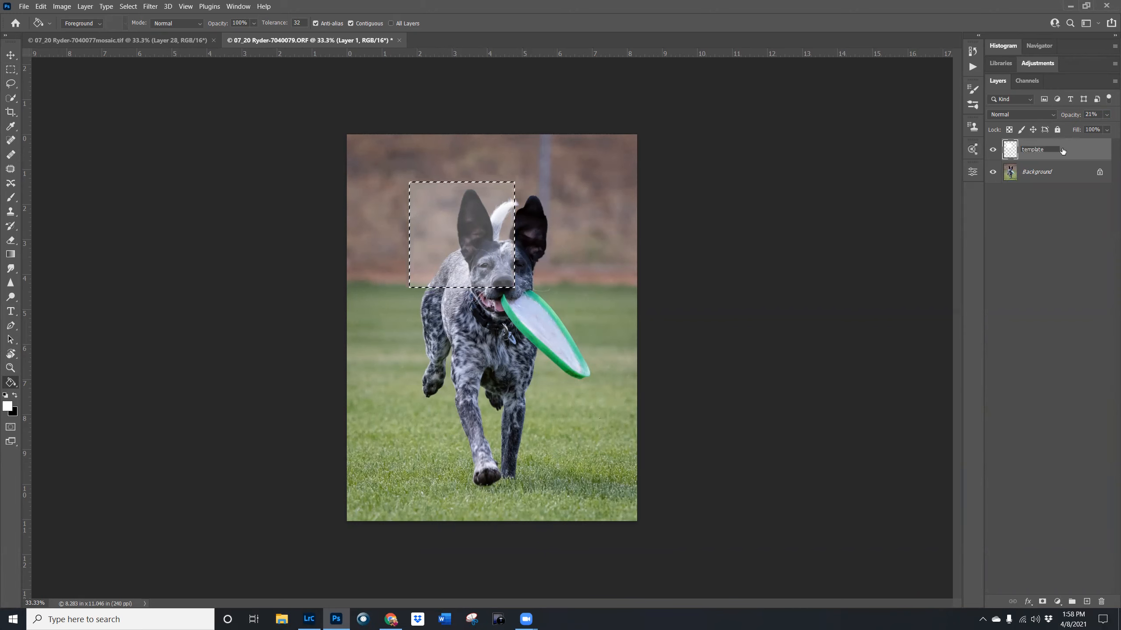
key("Return")
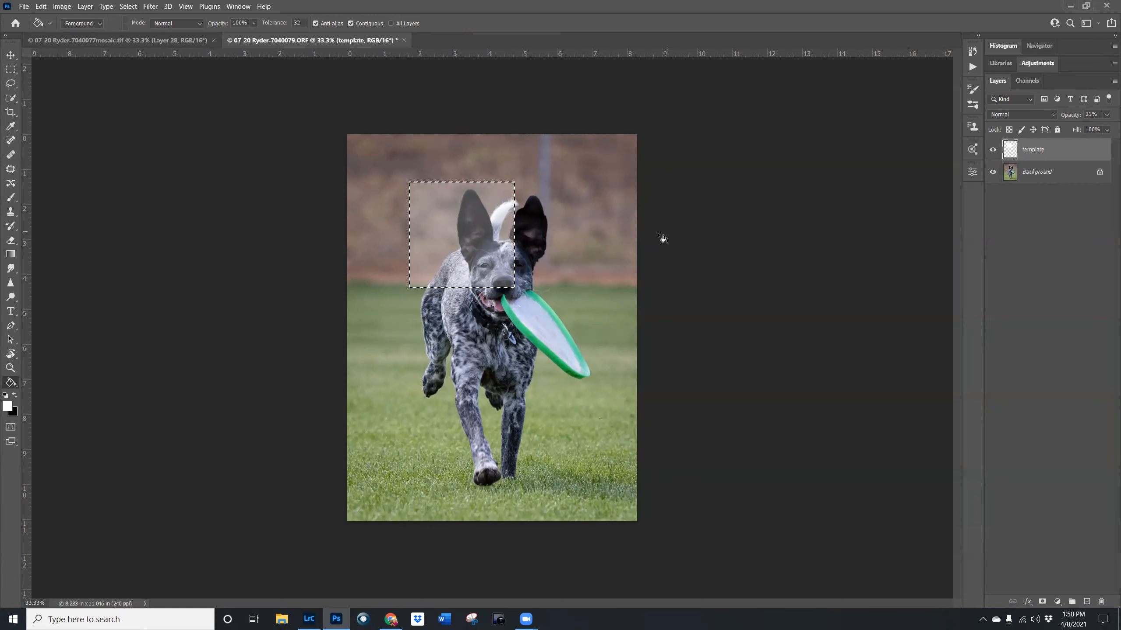
- Free-transform the template square, rotating it about 9° counterclockwise
key("ctrl+t")
mouse_move(548, 165)
left_mouse_down()
mouse_move(557, 142)
mouse_move(542, 149)
left_mouse_up()
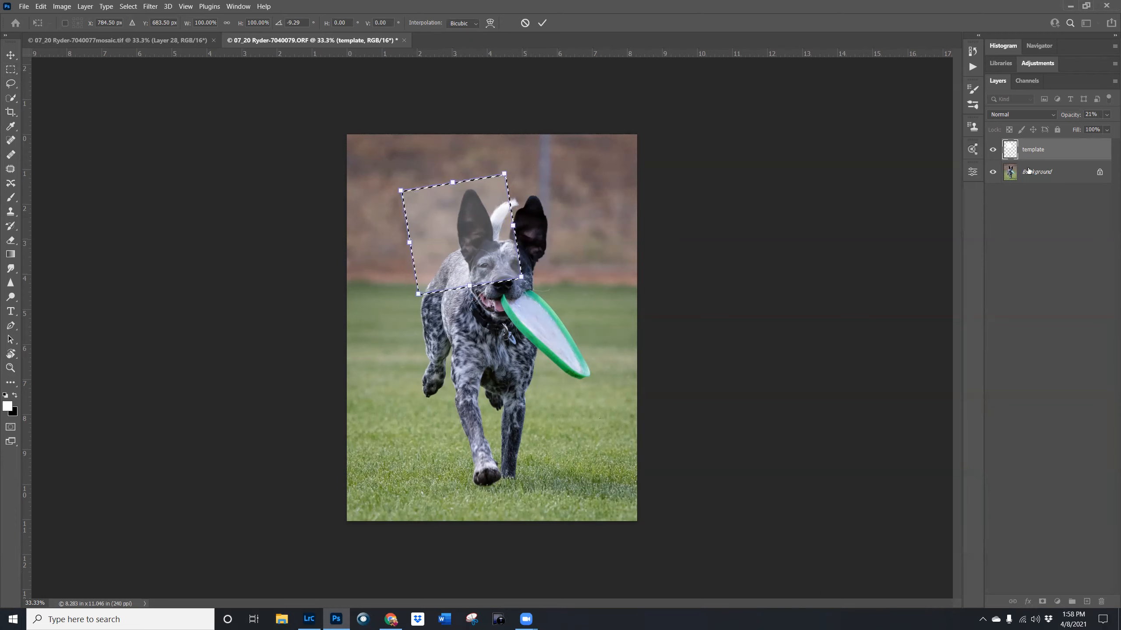
key("Return")
- Copy the area of the Background layer inside the tilted square selection to a new layer with Layer Via Copy
left_click(1044, 174)
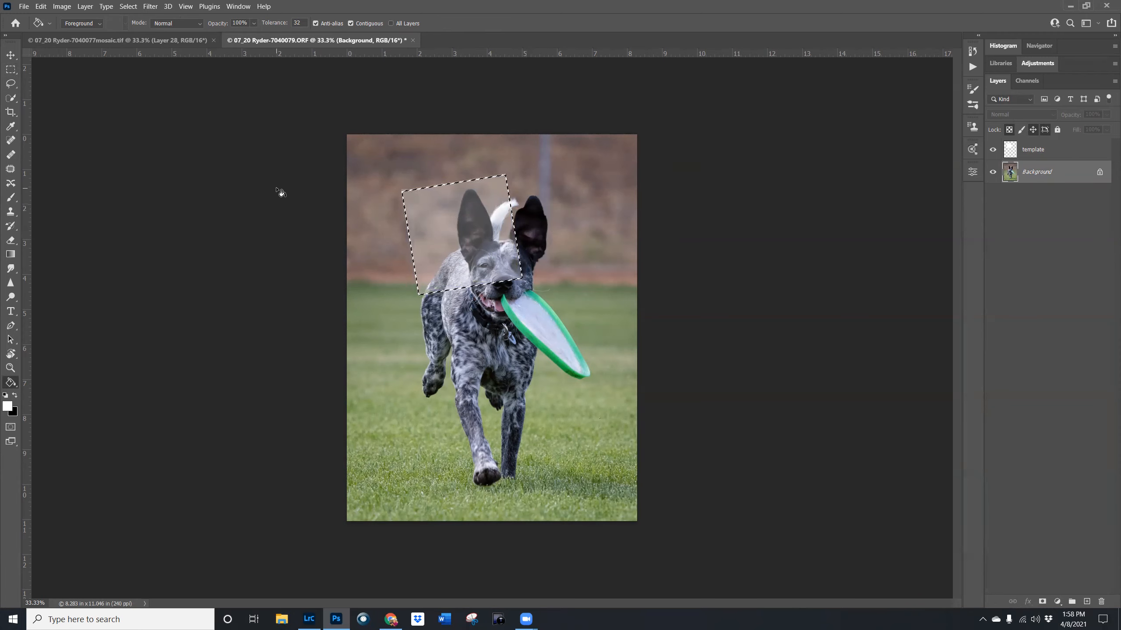
left_click(11, 83)
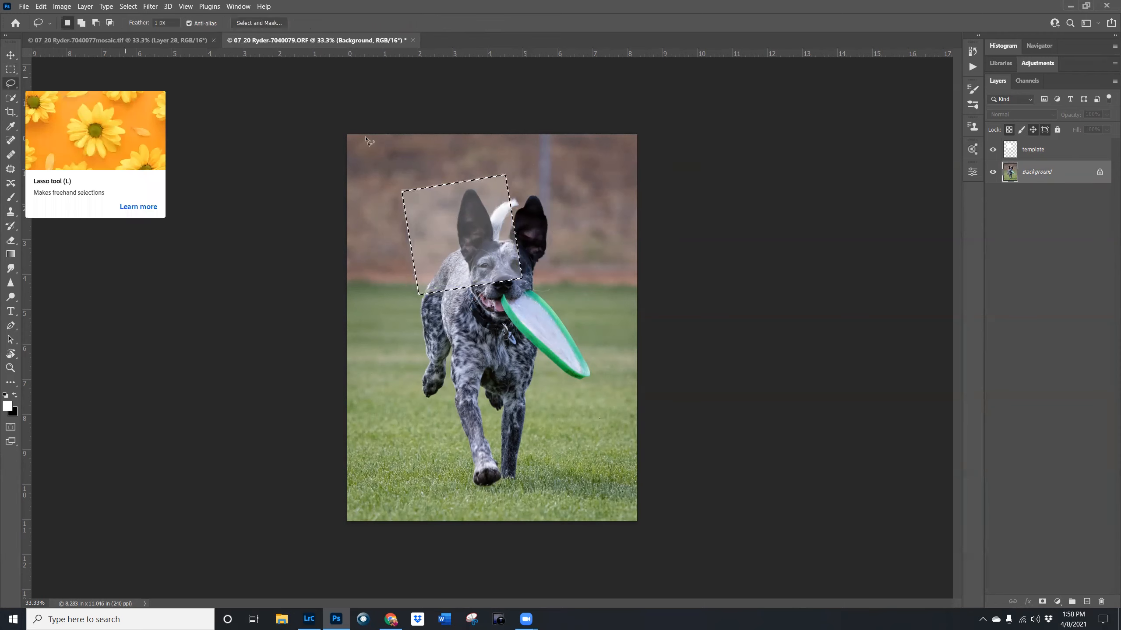
right_click(447, 226)
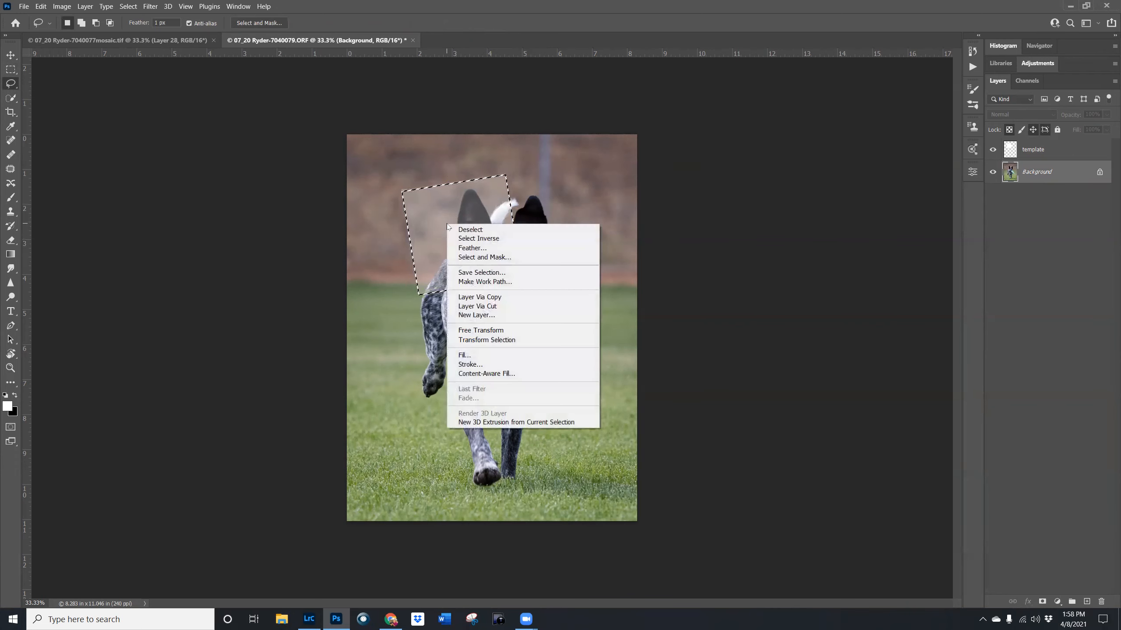
left_click(512, 297)
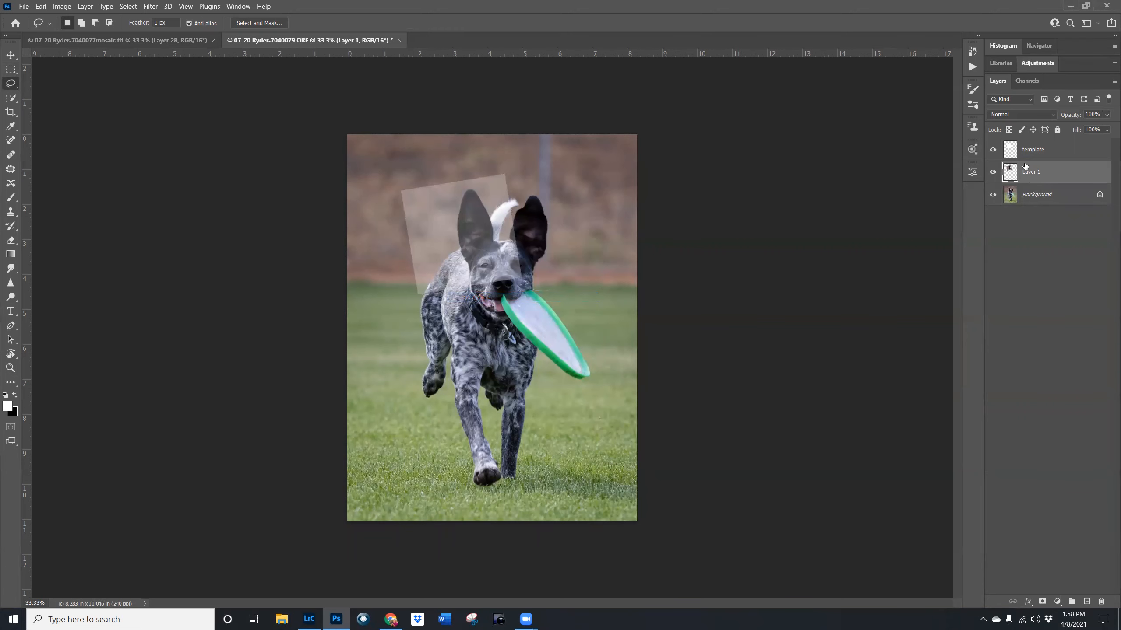
- Inspect the copied photo square by hiding and restoring the Background, template and Layer 1 layers
left_click(992, 195)
left_click(993, 149)
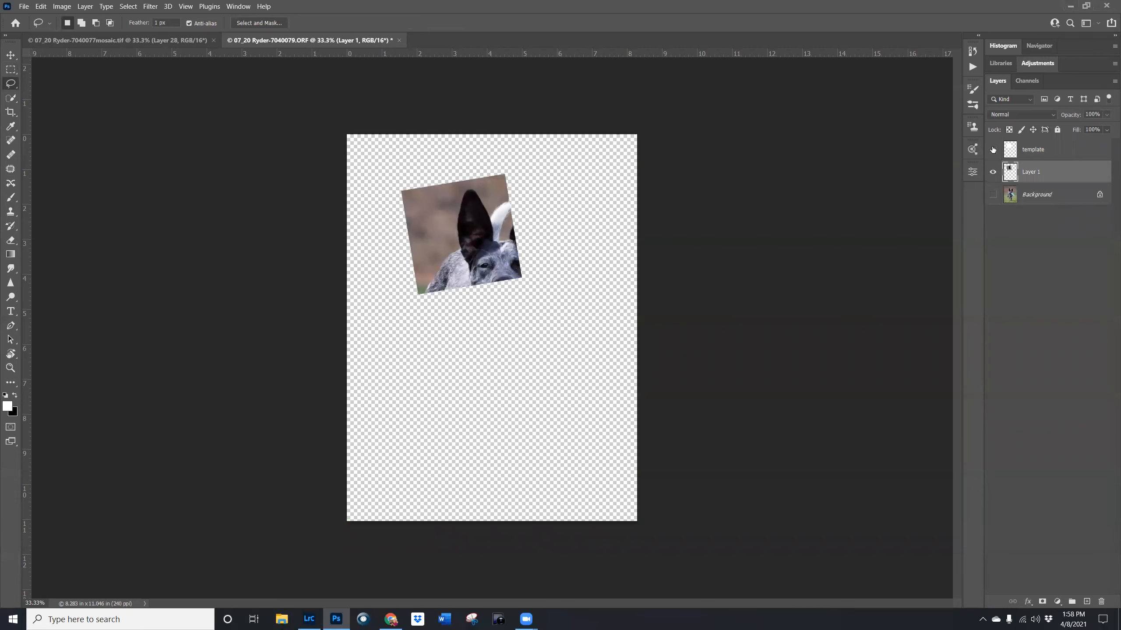
left_click(993, 149)
left_click(993, 194)
left_click(992, 171)
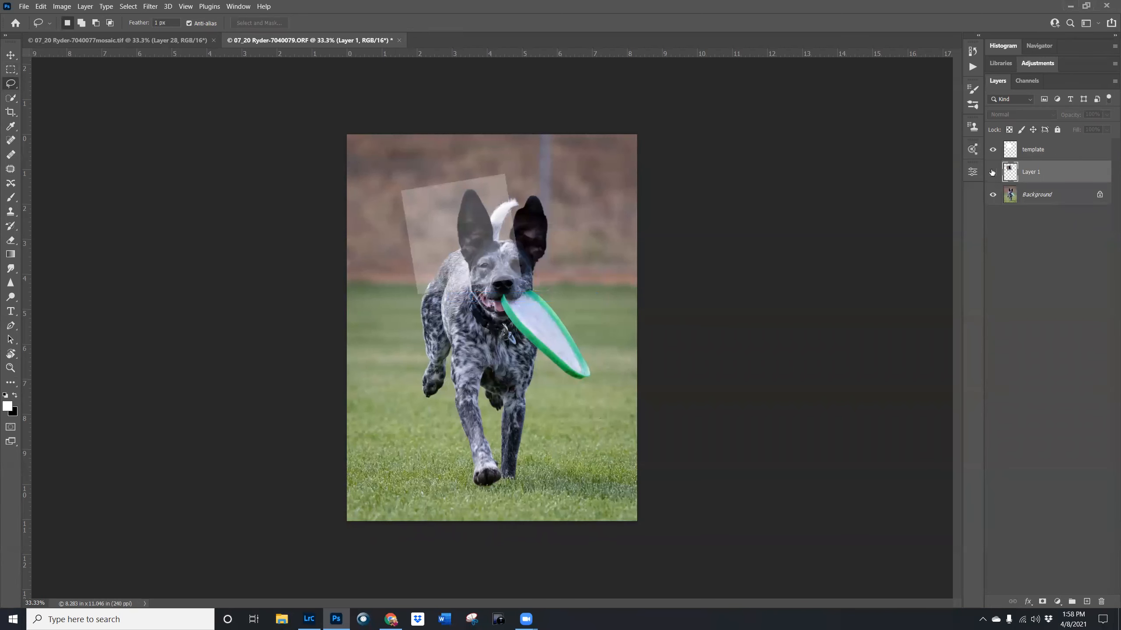
left_click(992, 171)
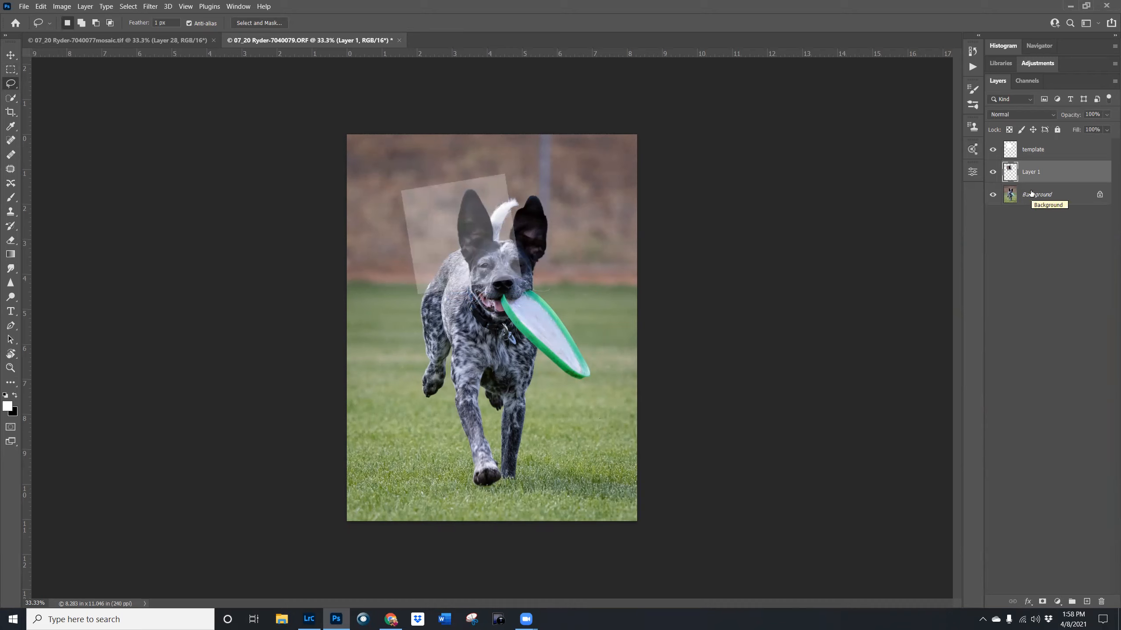
- Load the template square as a selection, move it over the dog's face and other ear, and rotate it about 22° clockwise
left_click(1043, 151)
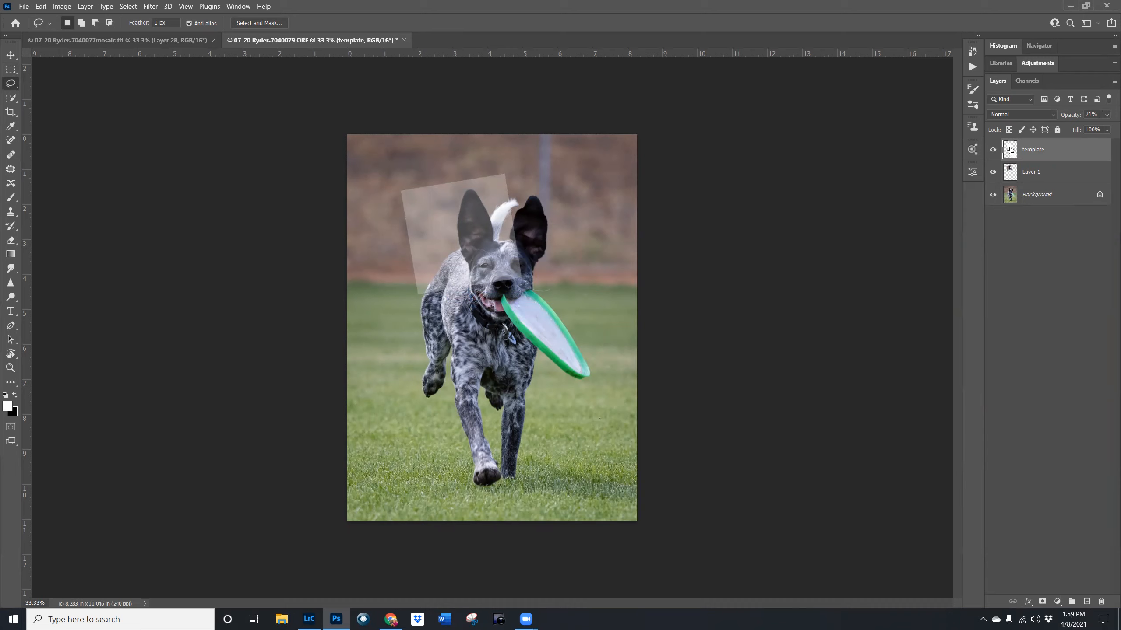
left_click(1010, 152, "ctrl")
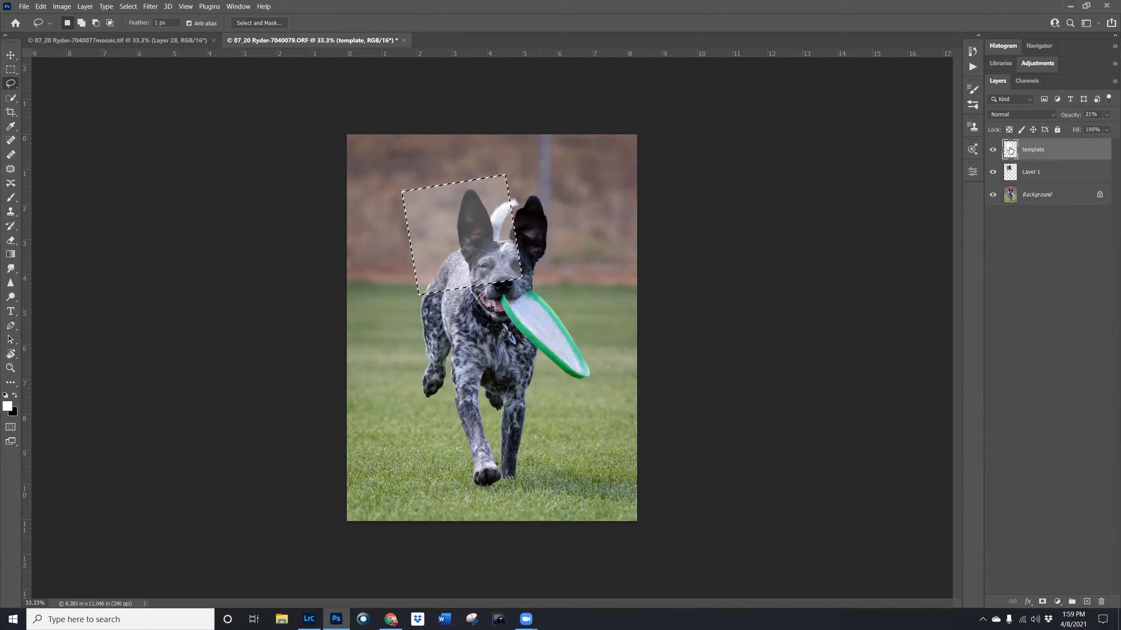
key("ctrl+t")
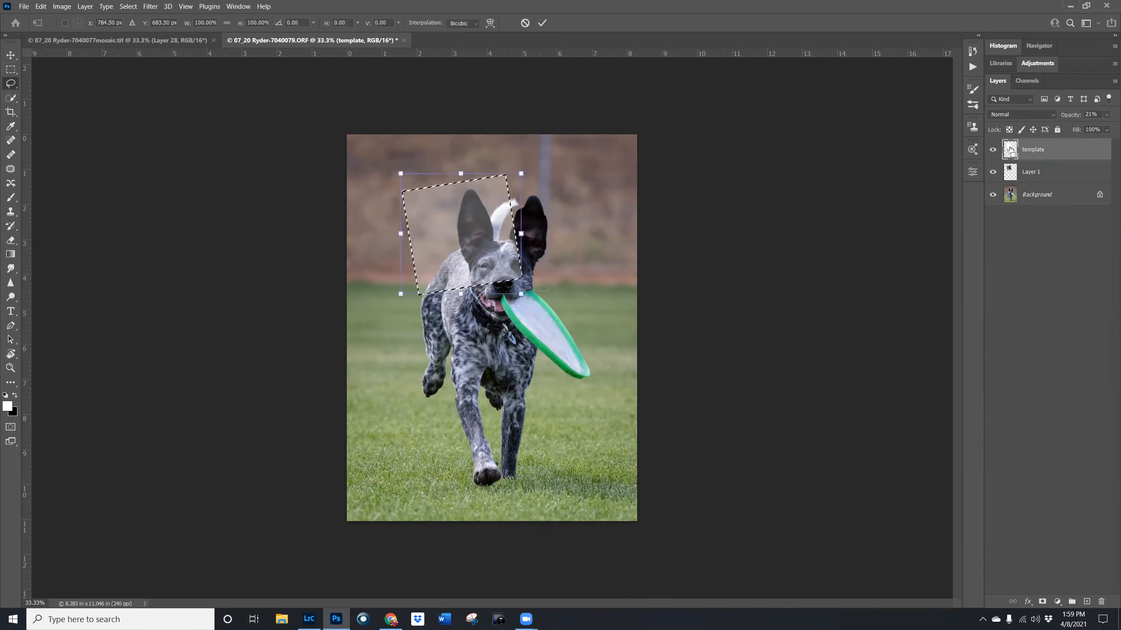
left_click_drag(467, 232, 528, 234)
left_click_drag(582, 304, 557, 326)
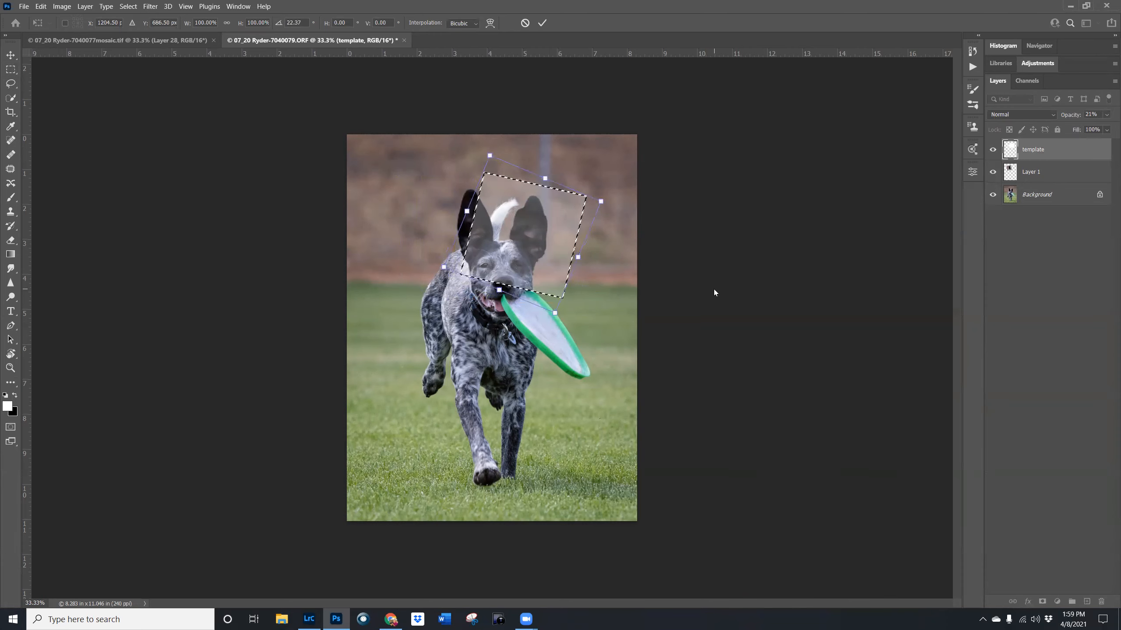
left_click_drag(517, 233, 519, 248)
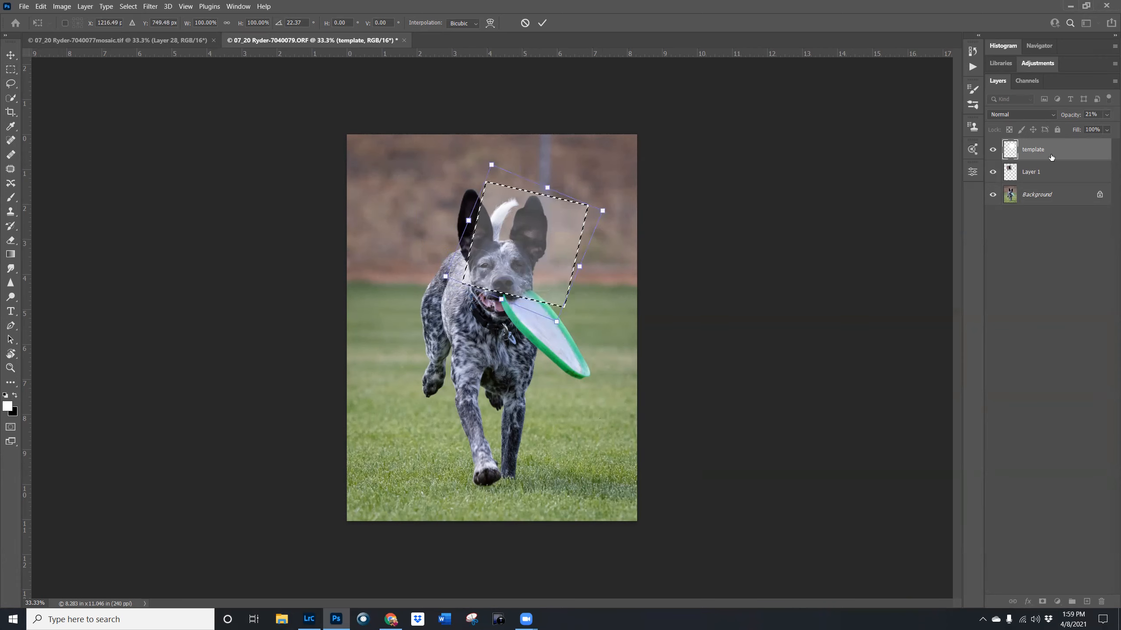
- Copy the Background area inside the selection over the dog's face to a new layer with Layer Via Copy
left_click(1033, 195)
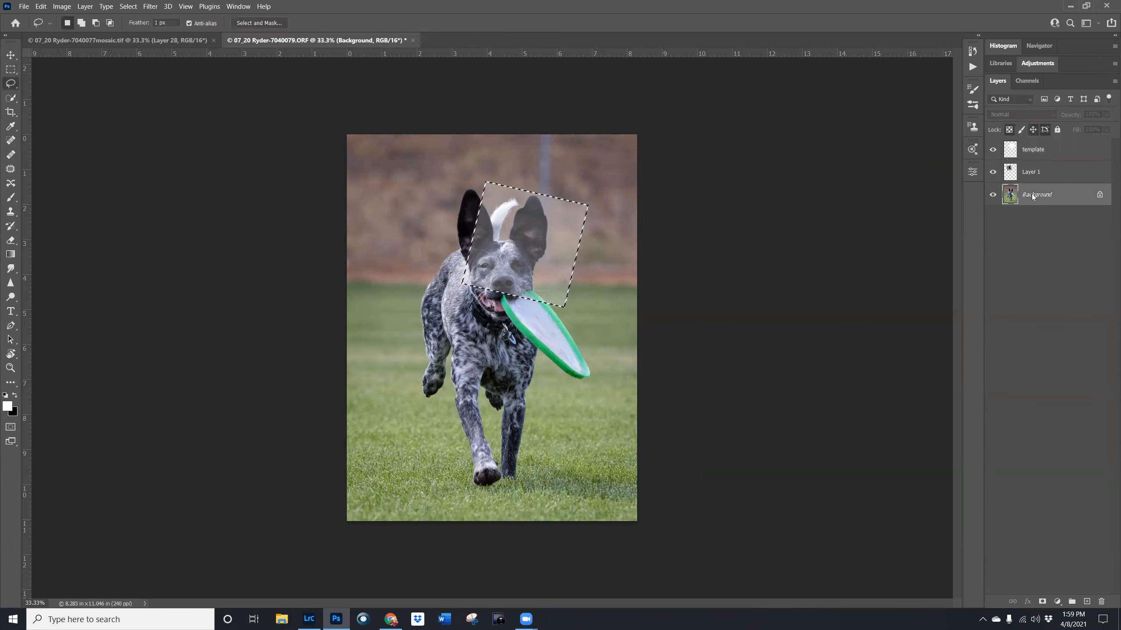
right_click(527, 238)
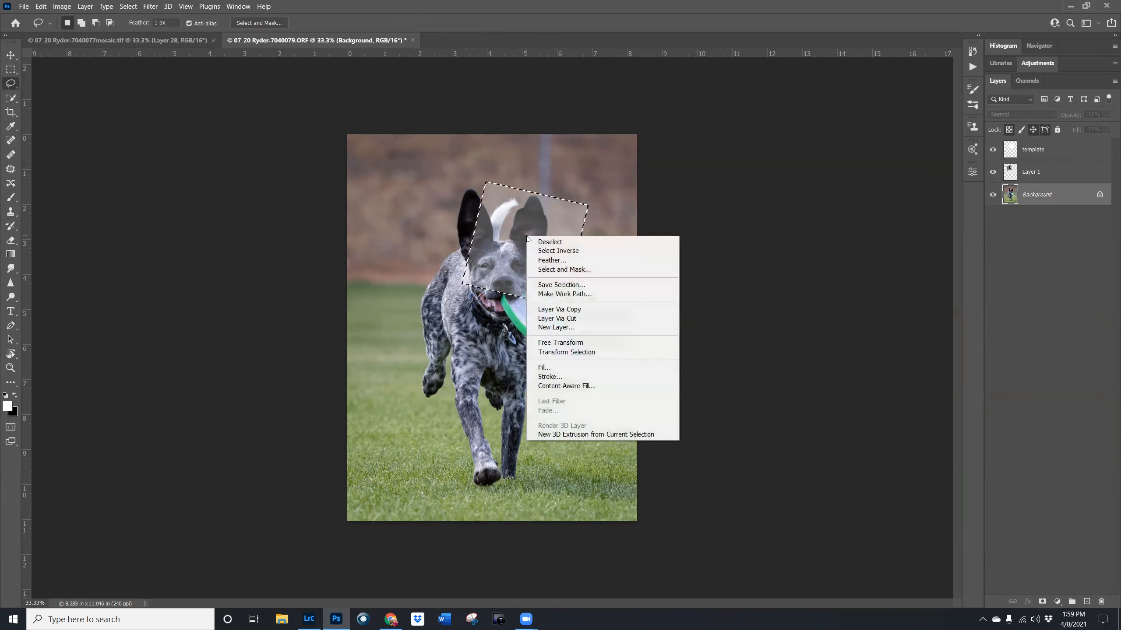
left_click(578, 310)
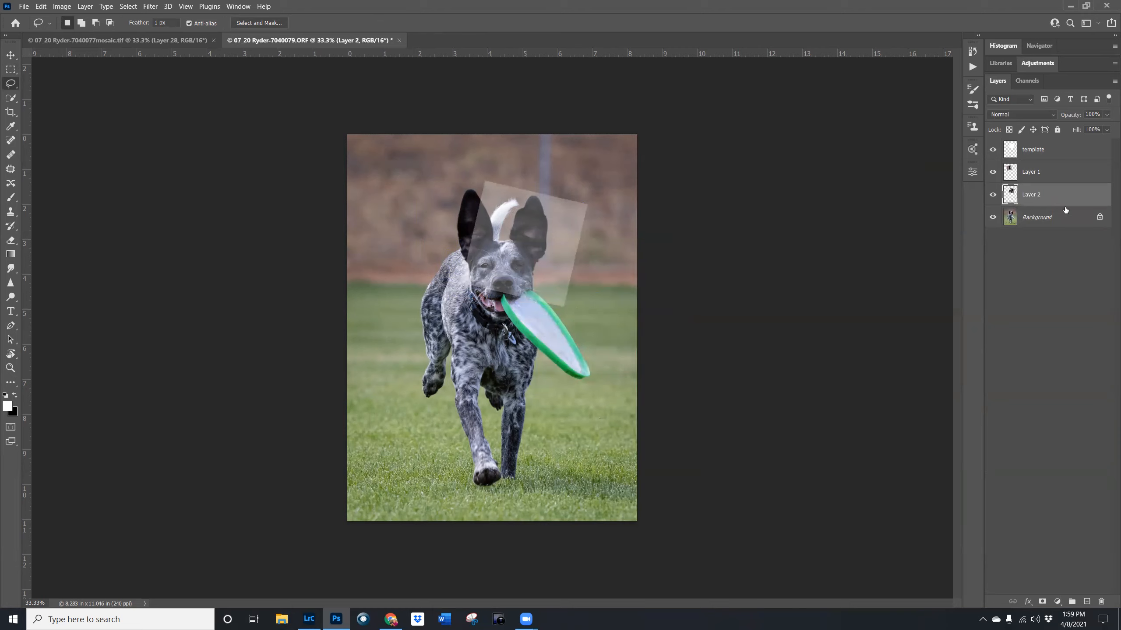
- Load the template square as a selection, move it over the frisbee, and rotate it about 16° counterclockwise
left_click(1059, 149)
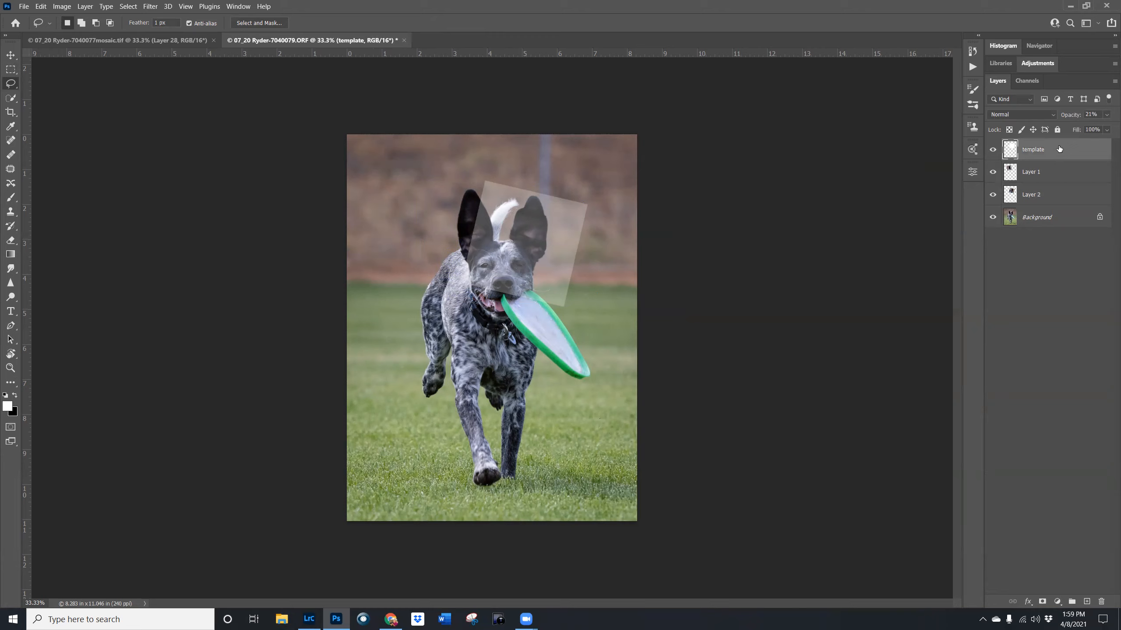
left_click(1009, 149, "ctrl")
key("ctrl+t")
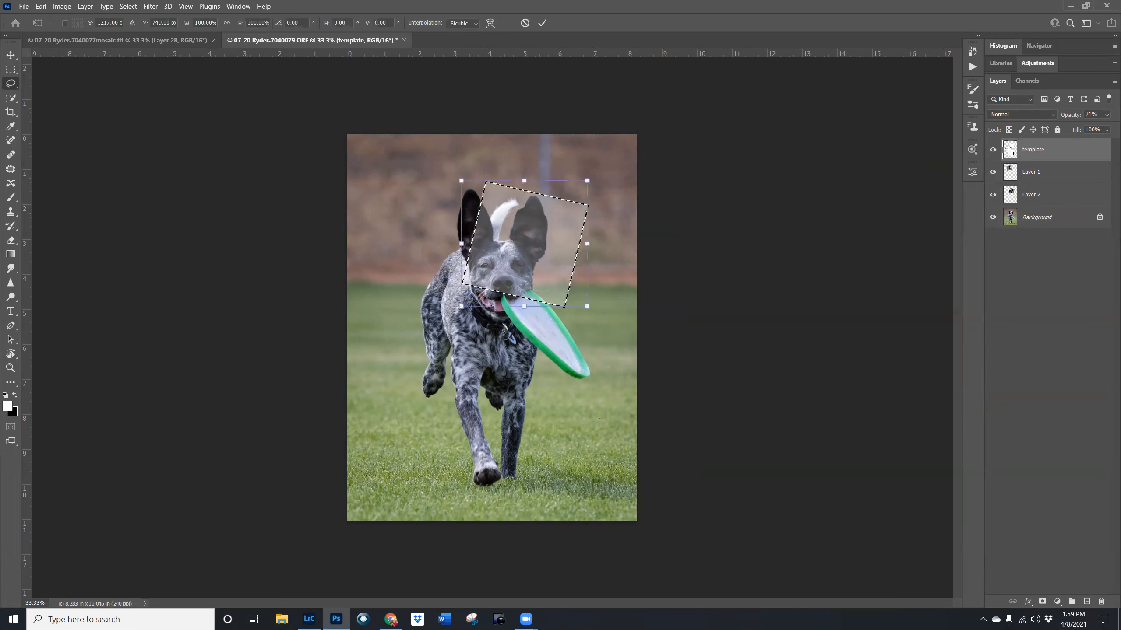
left_click_drag(518, 248, 542, 334)
left_click_drag(620, 402, 638, 381)
left_click_drag(534, 358, 535, 363)
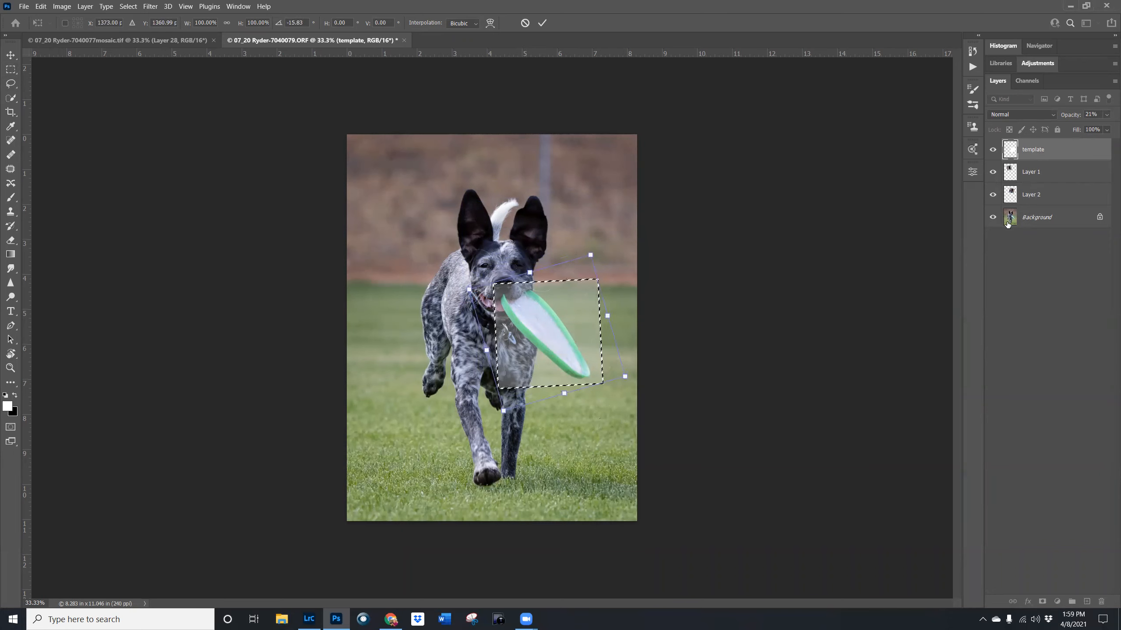
- Copy the Background area inside the selection around the frisbee to a new layer with Layer Via Copy
left_click(1038, 216)
key("l")
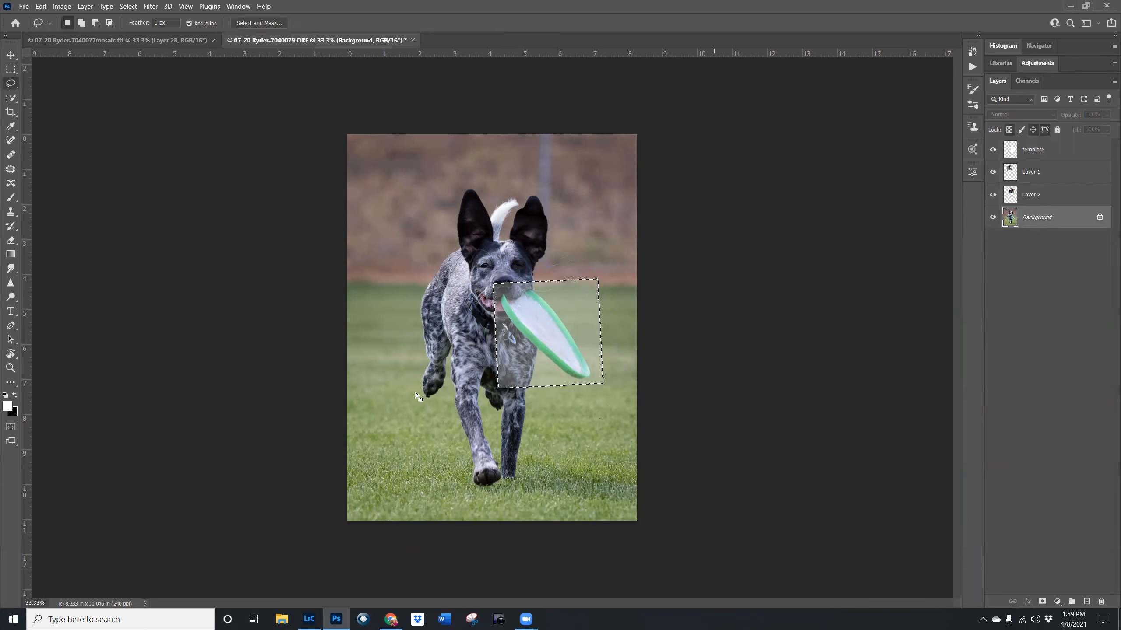
right_click(536, 335)
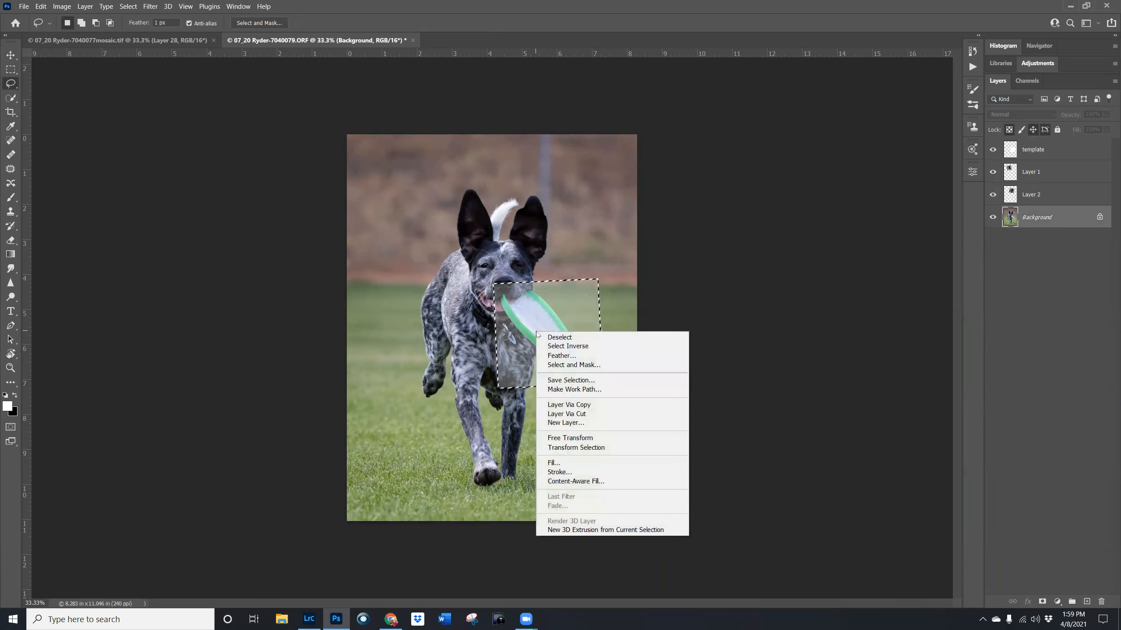
left_click(569, 404)
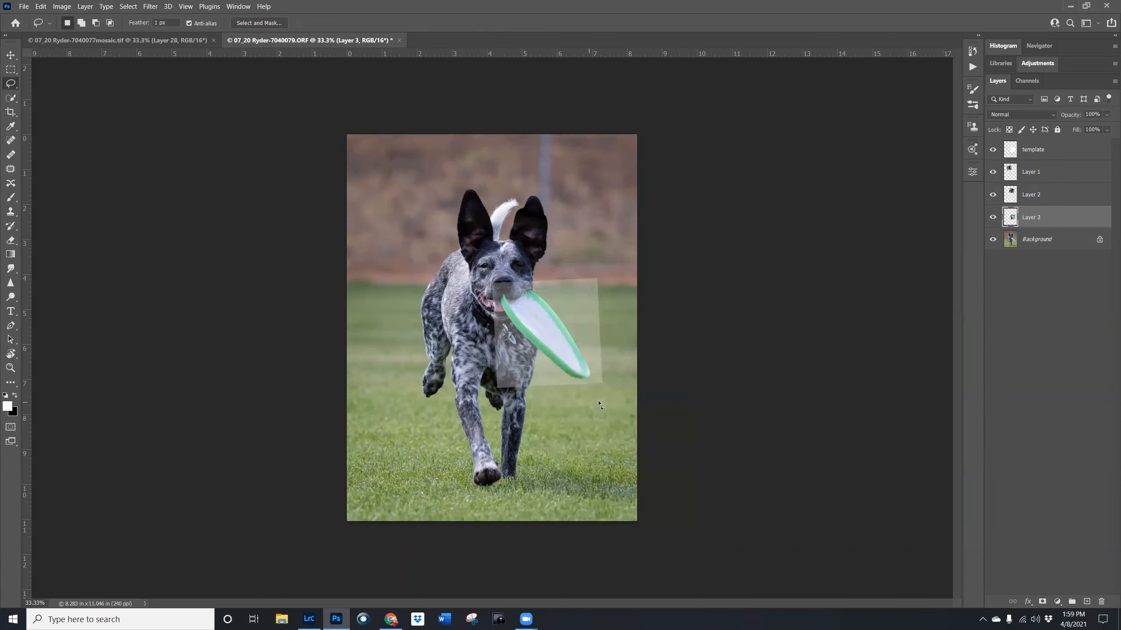
- Load the template square as a selection, rotate it about 16° clockwise over the dog's chest, and make the Background layer active
left_click(1042, 153)
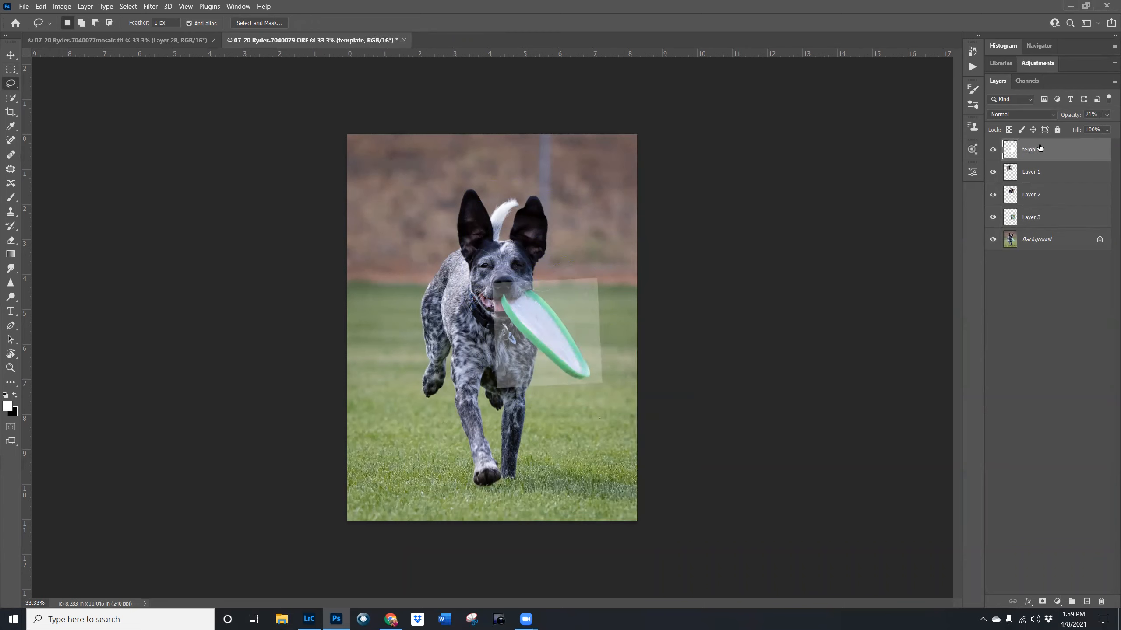
left_click(1011, 150, "ctrl")
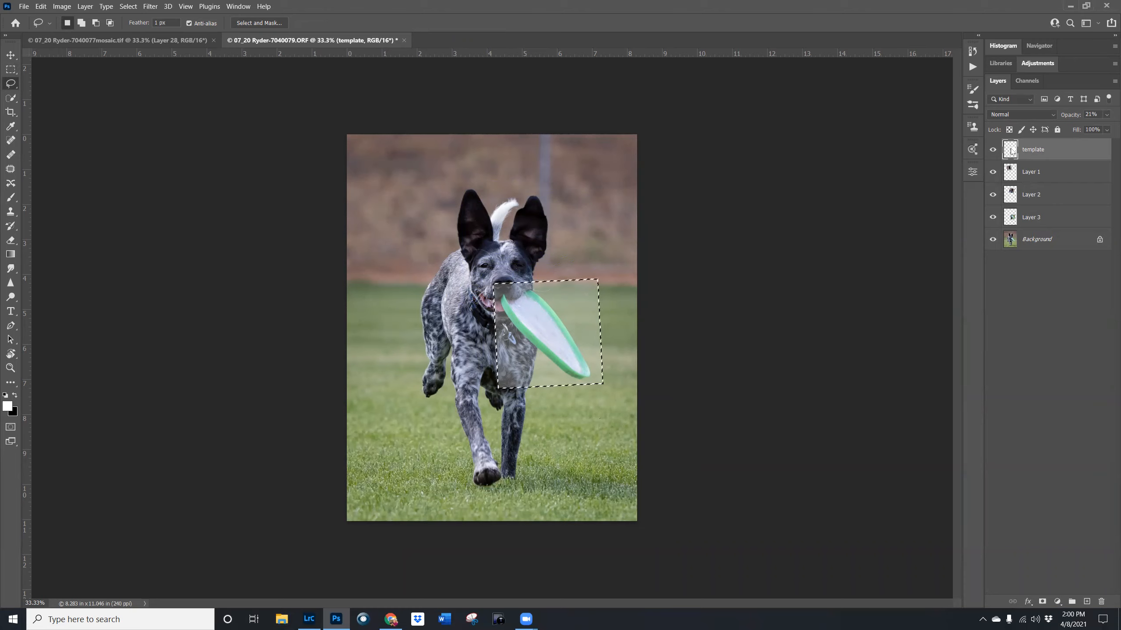
key("ctrl+t")
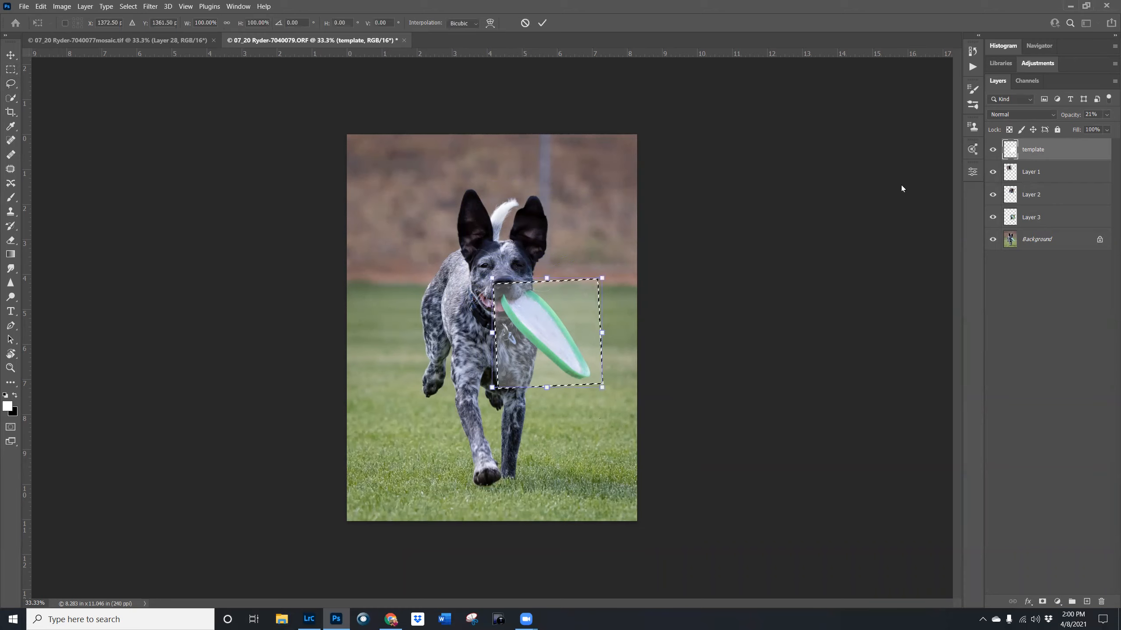
left_click_drag(611, 410, 588, 424)
left_click_drag(539, 345, 472, 339)
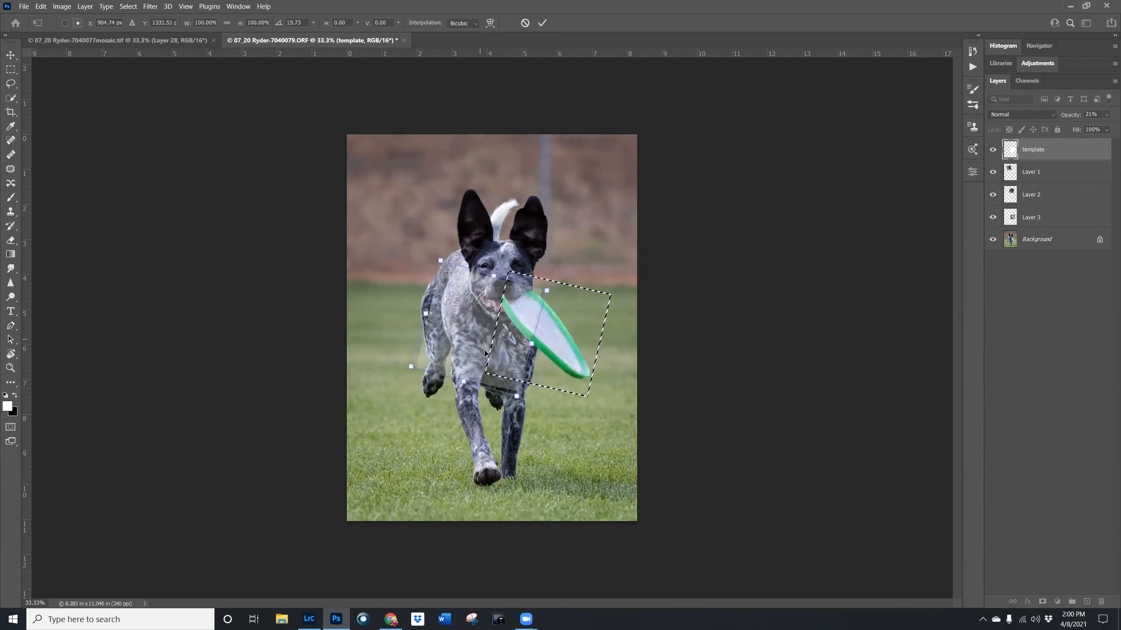
left_click(1039, 238)
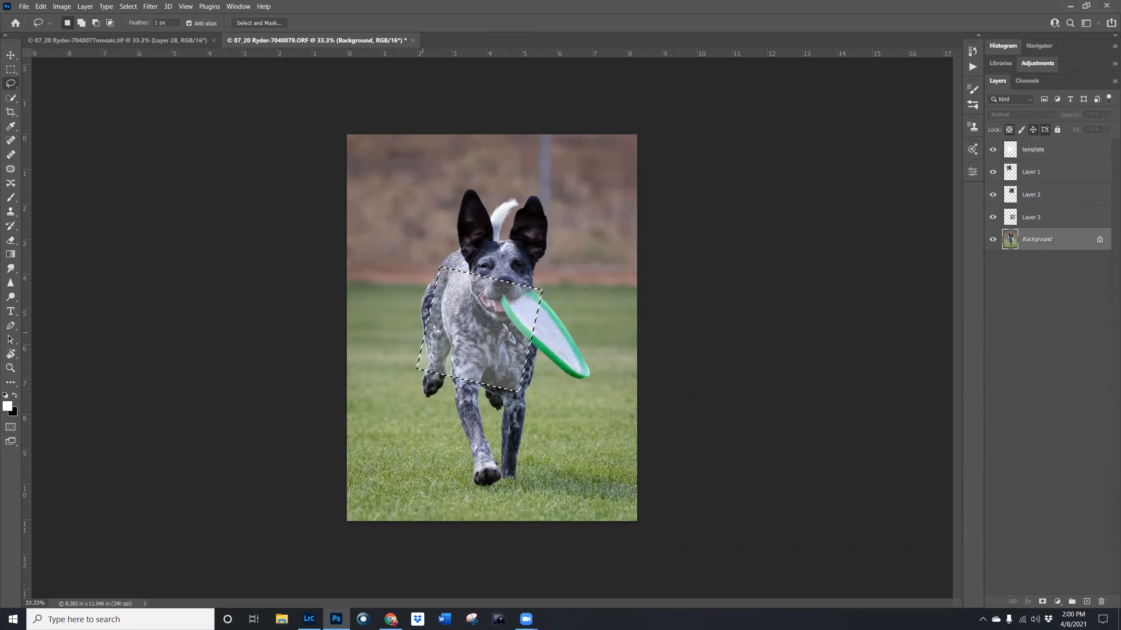
- Copy the Background area inside the selection over the dog's chest to a new layer with Layer Via Copy
right_click(460, 314)
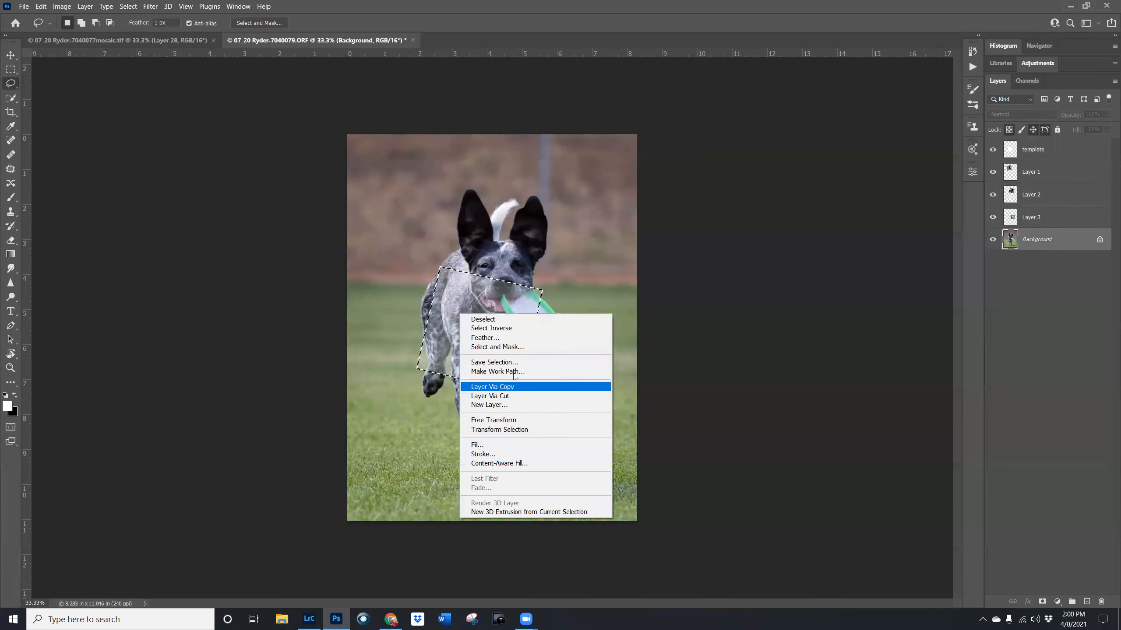
left_click(507, 387)
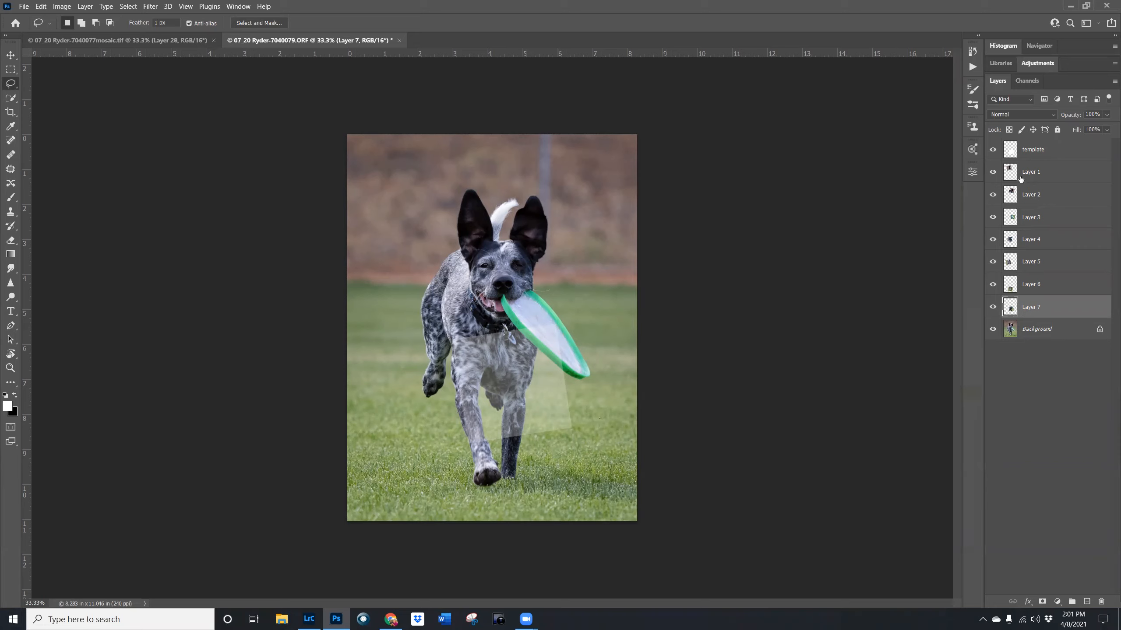
- Hide the template layer and the Background layer so only the square cutouts show
left_click(992, 150)
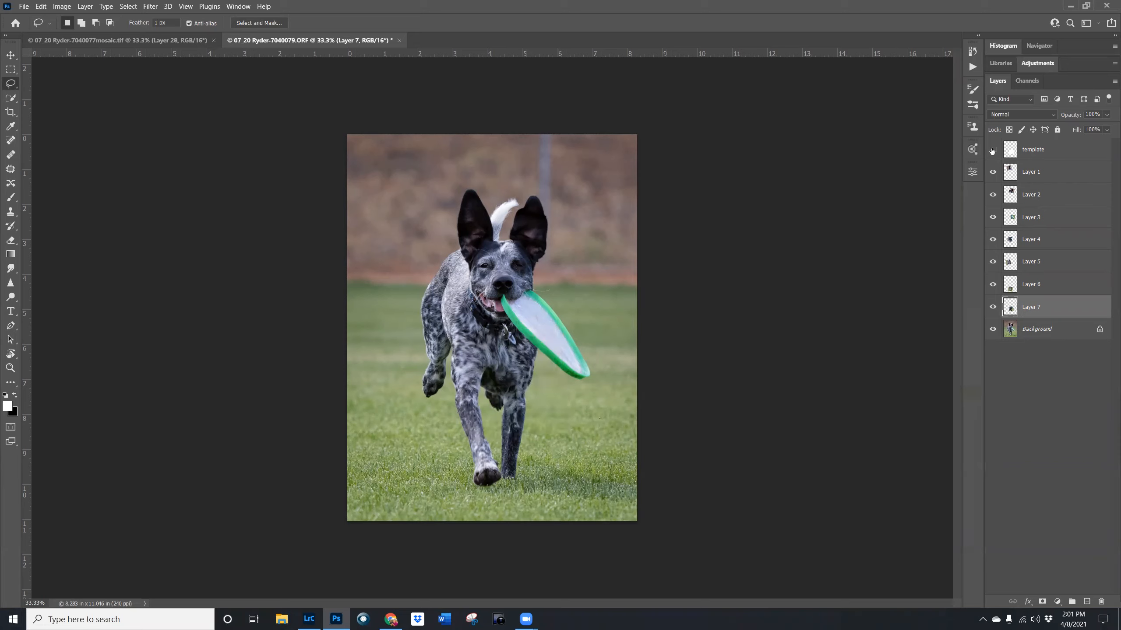
left_click(993, 329)
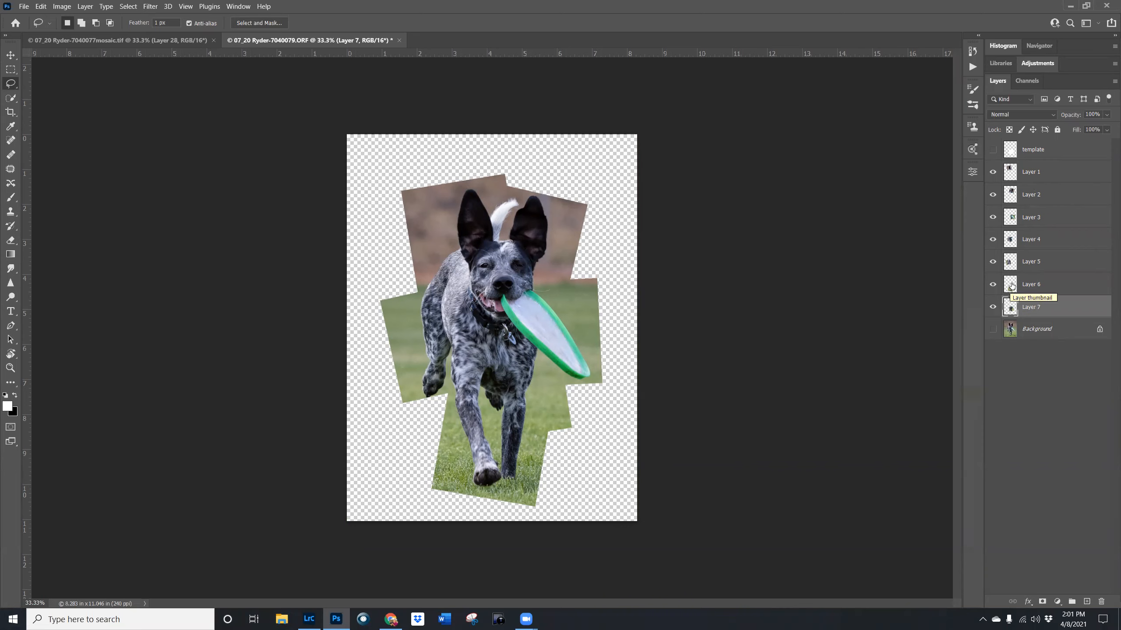
- Add a white Stroke layer style to Layer 1, keeping the dialog clear of the photo
left_click(1055, 176)
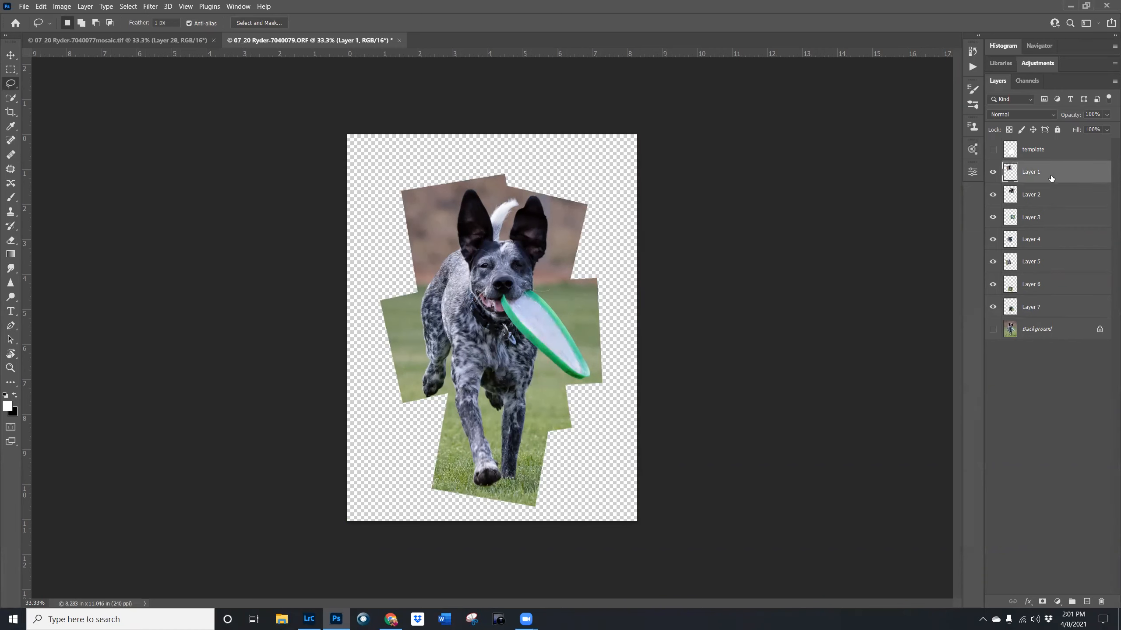
left_click(1029, 603)
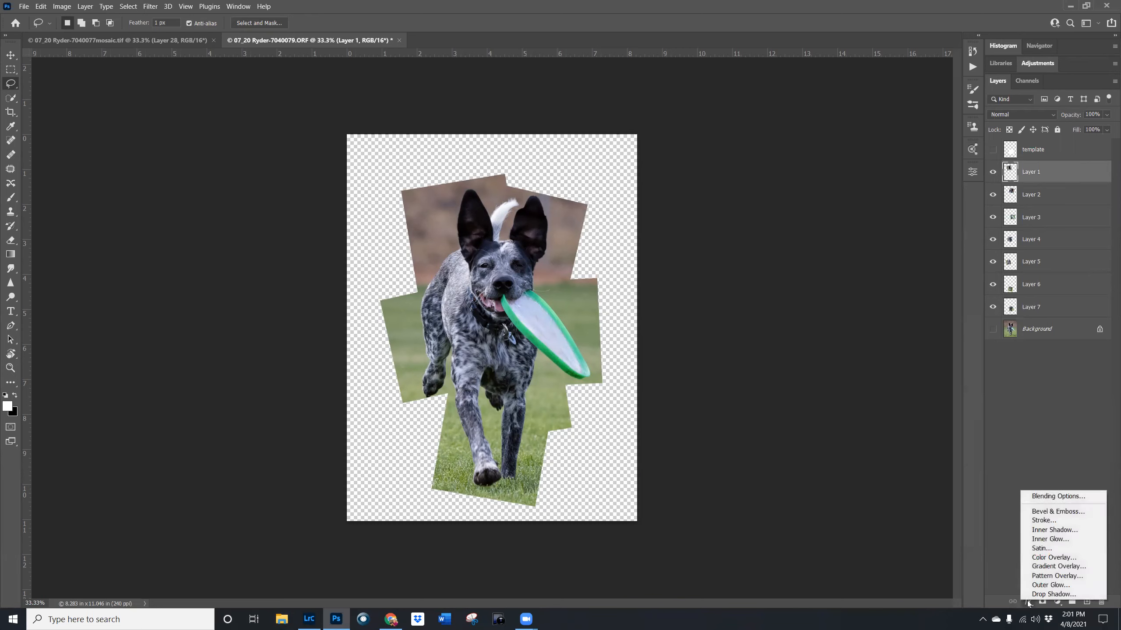
left_click(1046, 521)
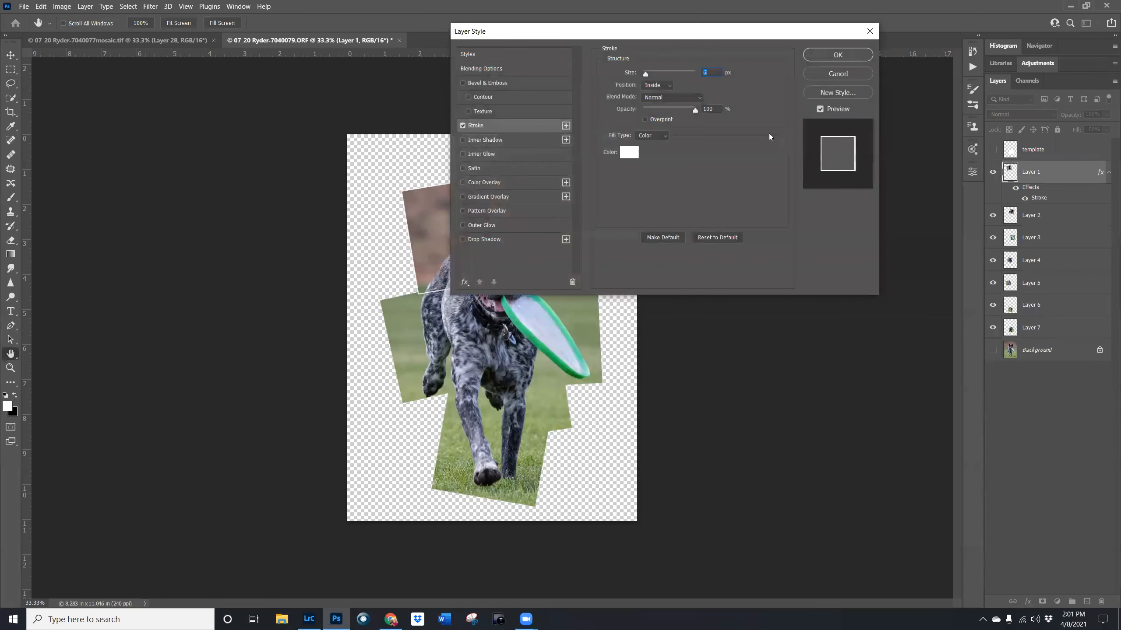
left_click_drag(655, 35, 827, 110)
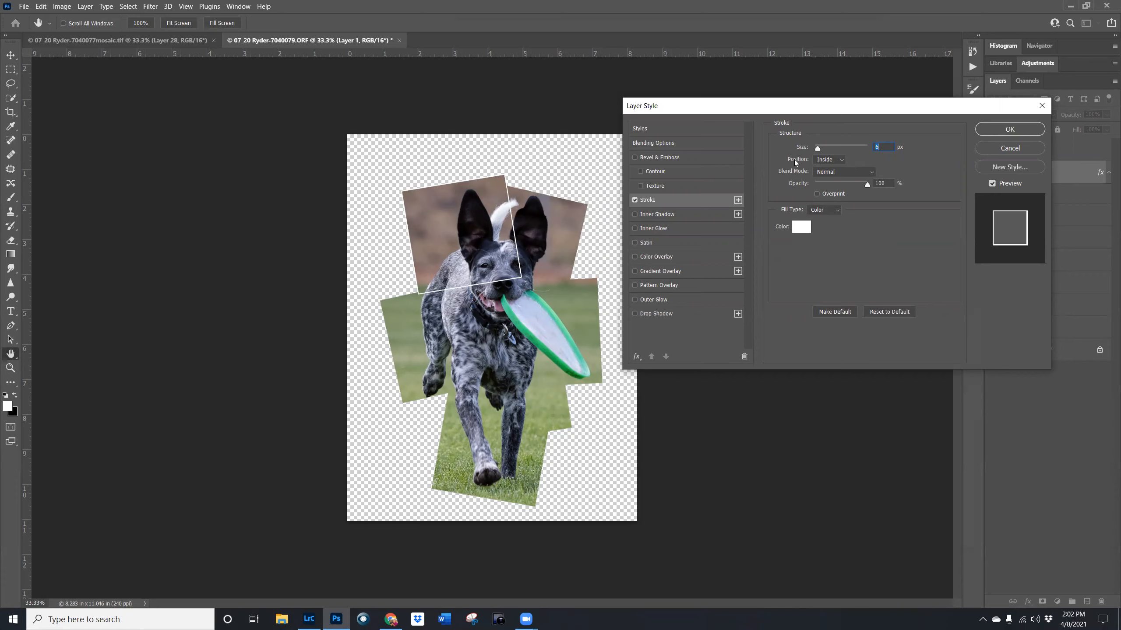
- Compare the Outside and Center positions for Layer 1's stroke, and return the position to Inside
left_click(828, 160)
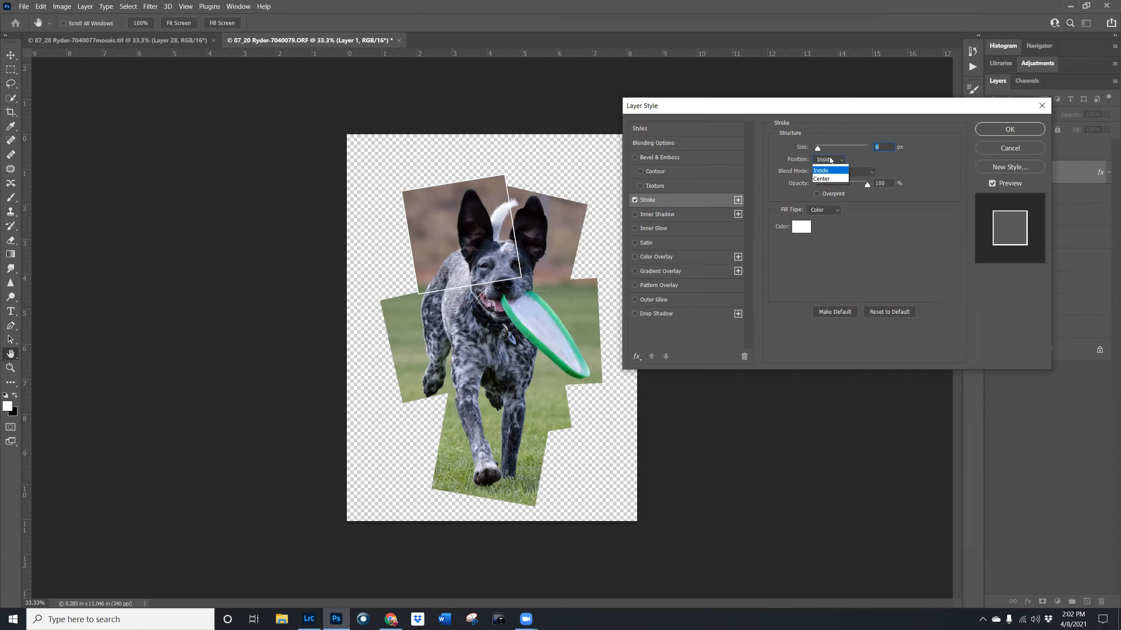
left_click(827, 170)
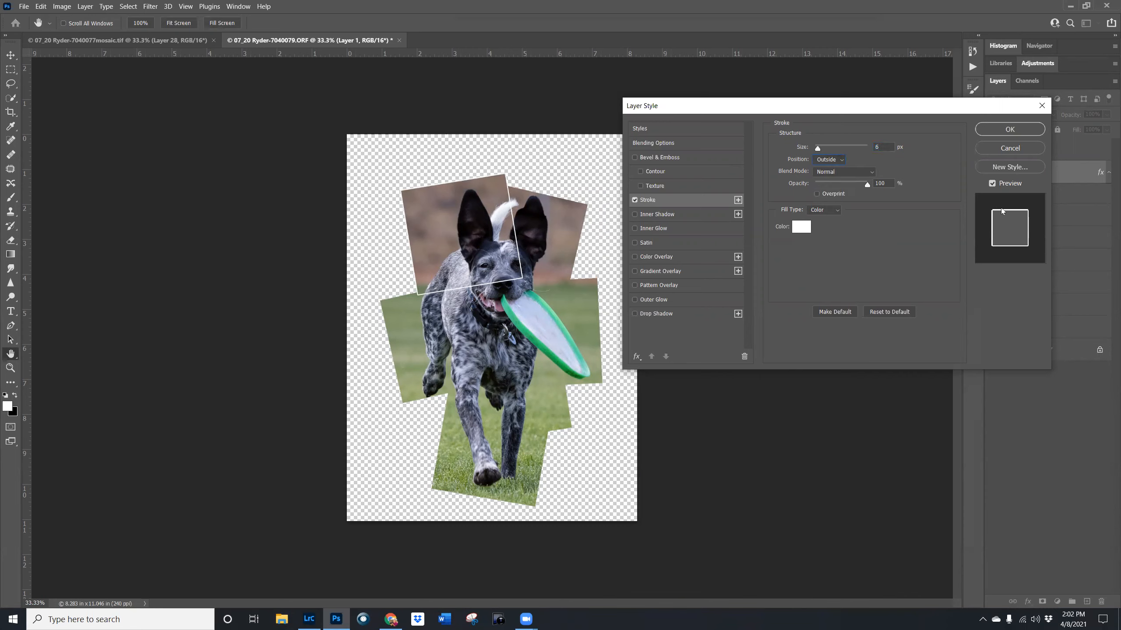
left_click(839, 163)
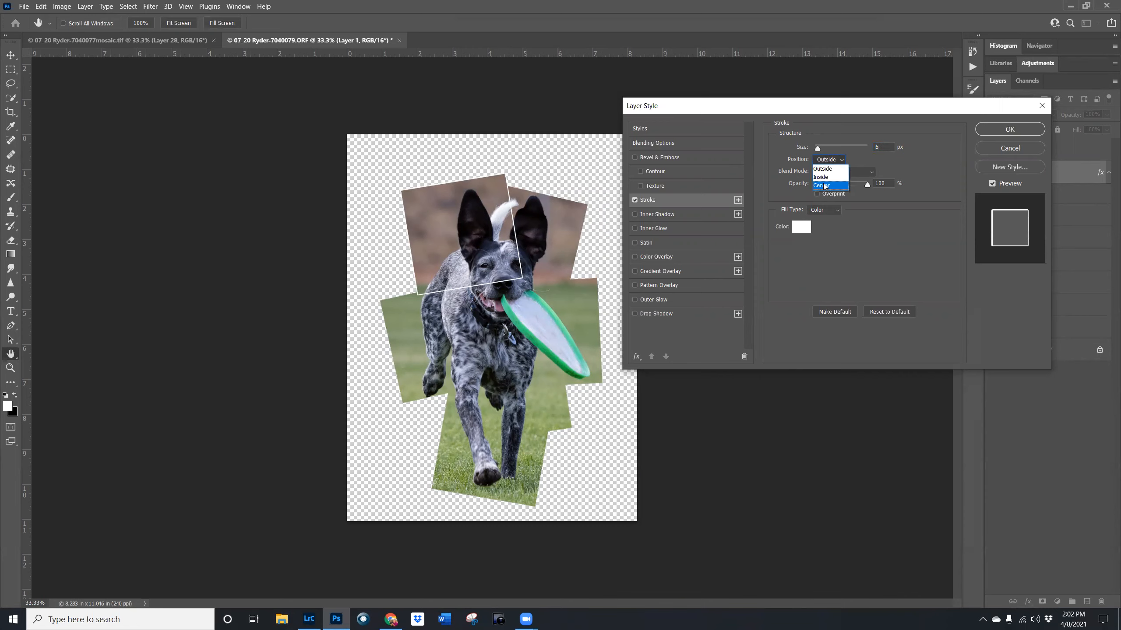
left_click(825, 186)
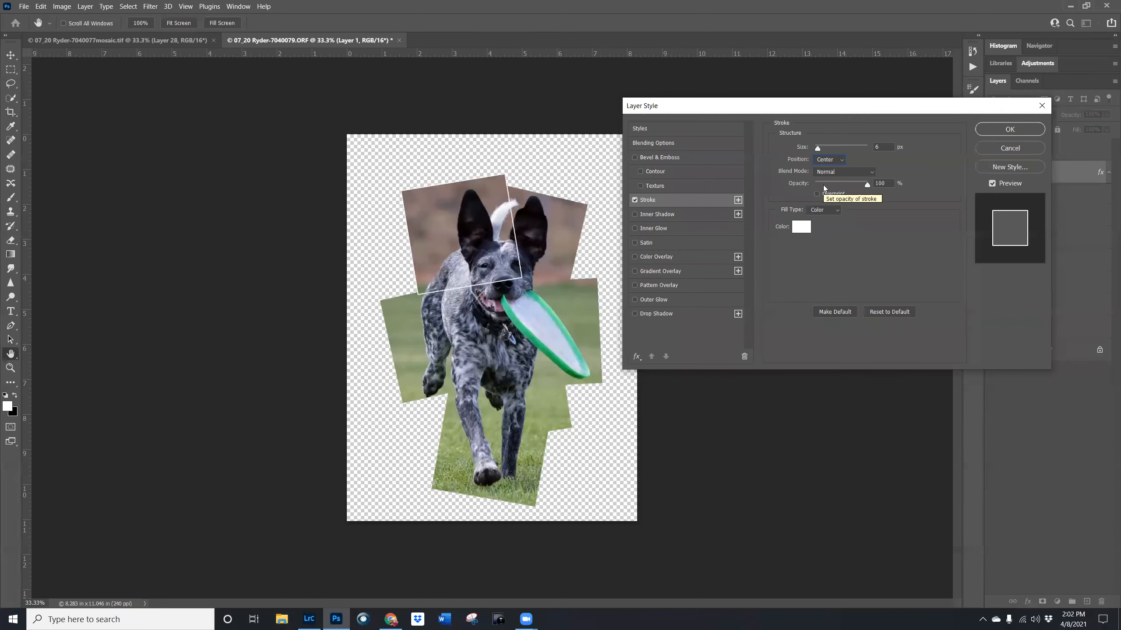
left_click(828, 160)
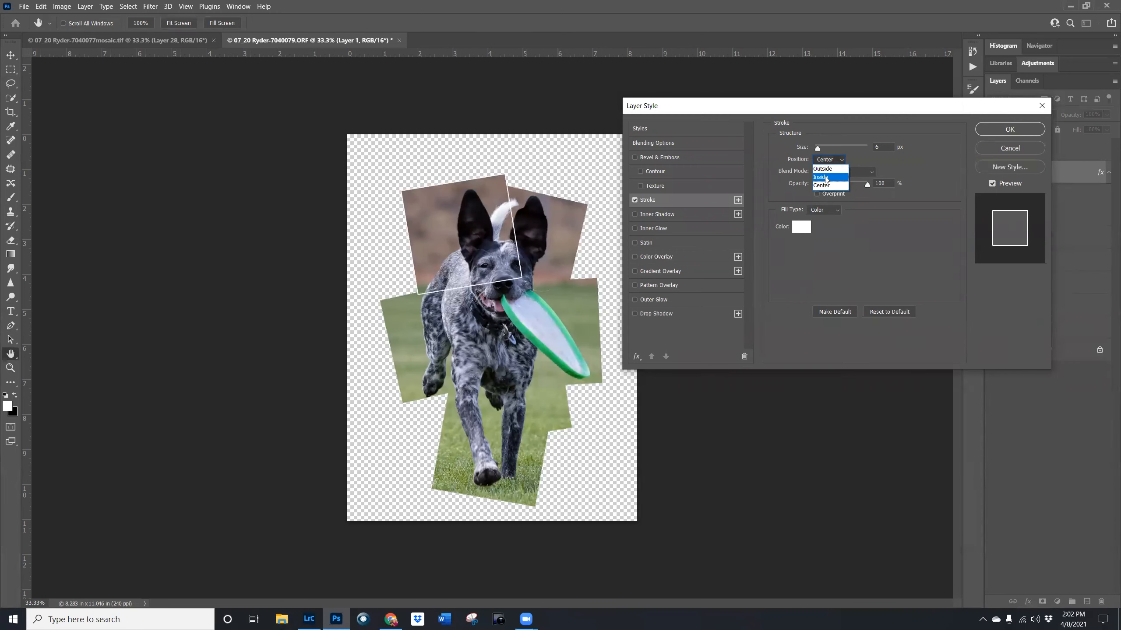
left_click(824, 178)
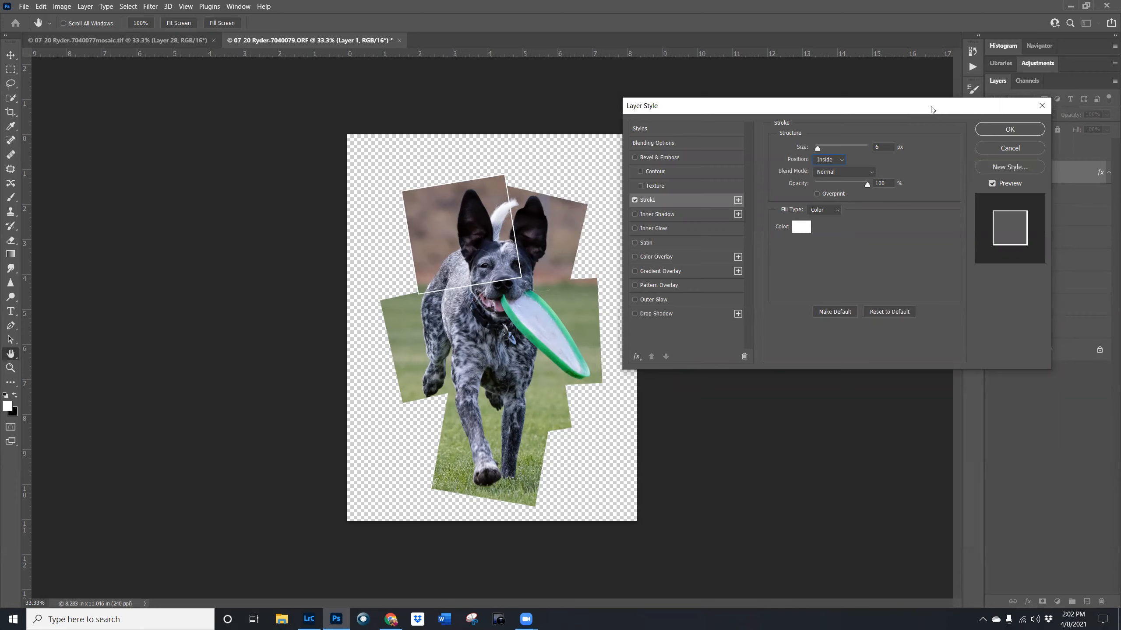
- Add a black Drop Shadow to Layer 1 at 43% opacity and a 30° angle, and apply the layer style
left_click(654, 312)
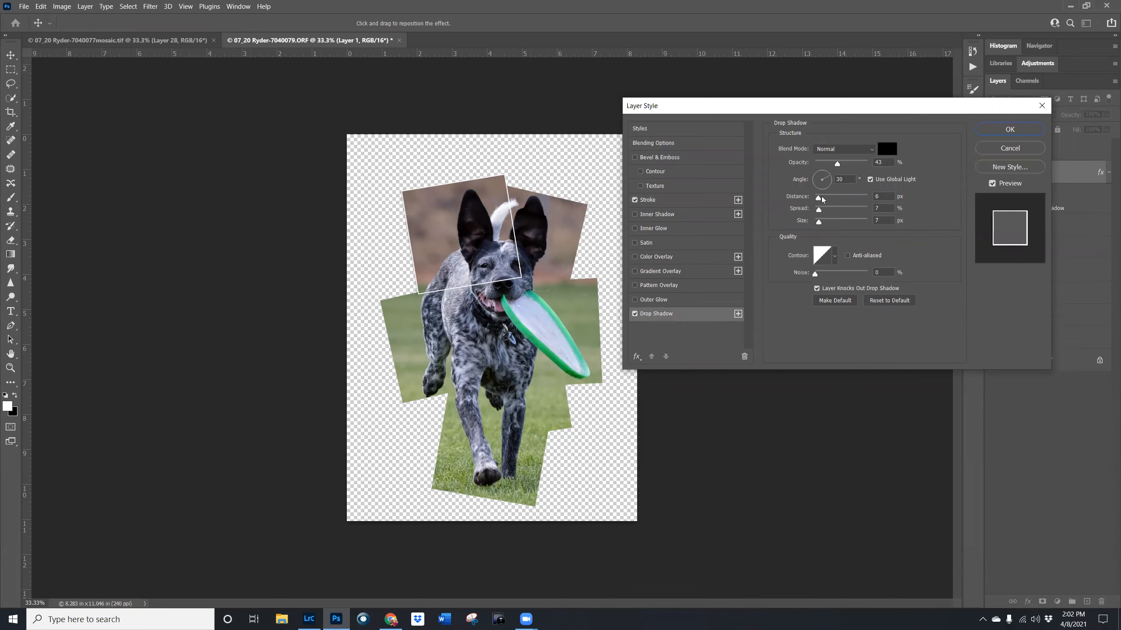
left_click_drag(818, 198, 820, 223)
left_click(1008, 129)
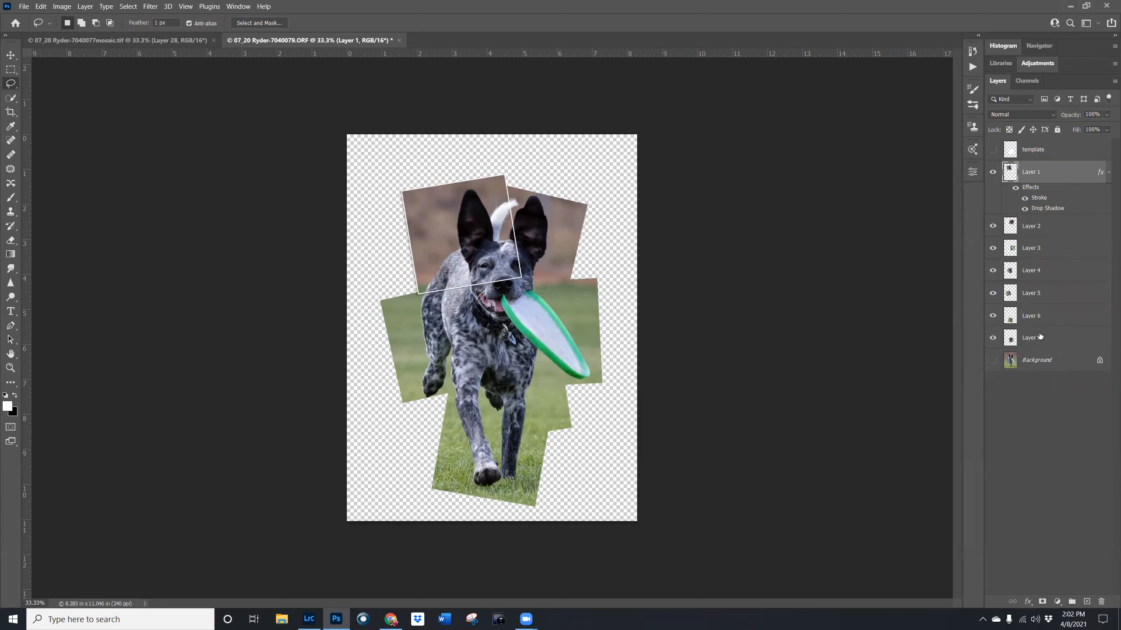
- Copy Layer 1's layer style and paste it onto Layers 2 through 7
right_click(1063, 171)
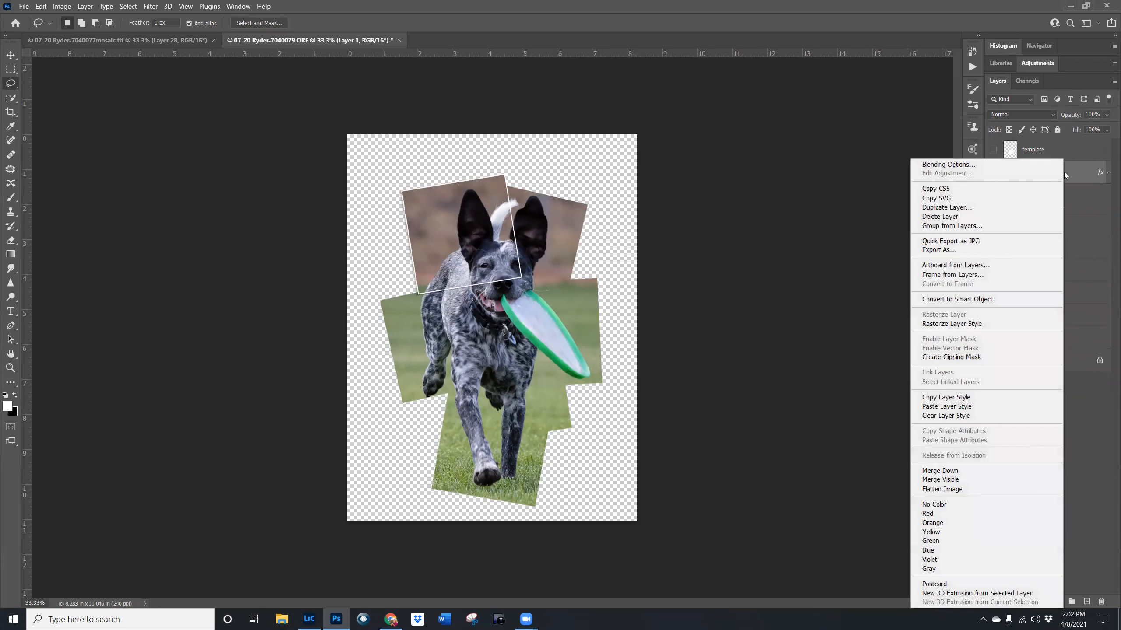
left_click(958, 397)
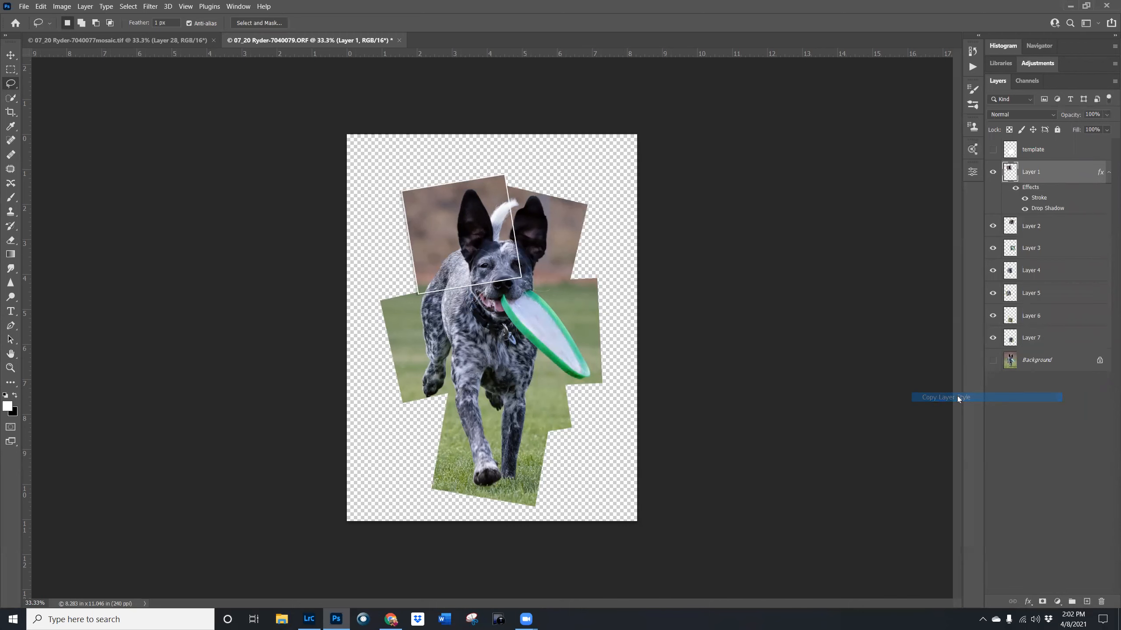
left_click(1059, 228)
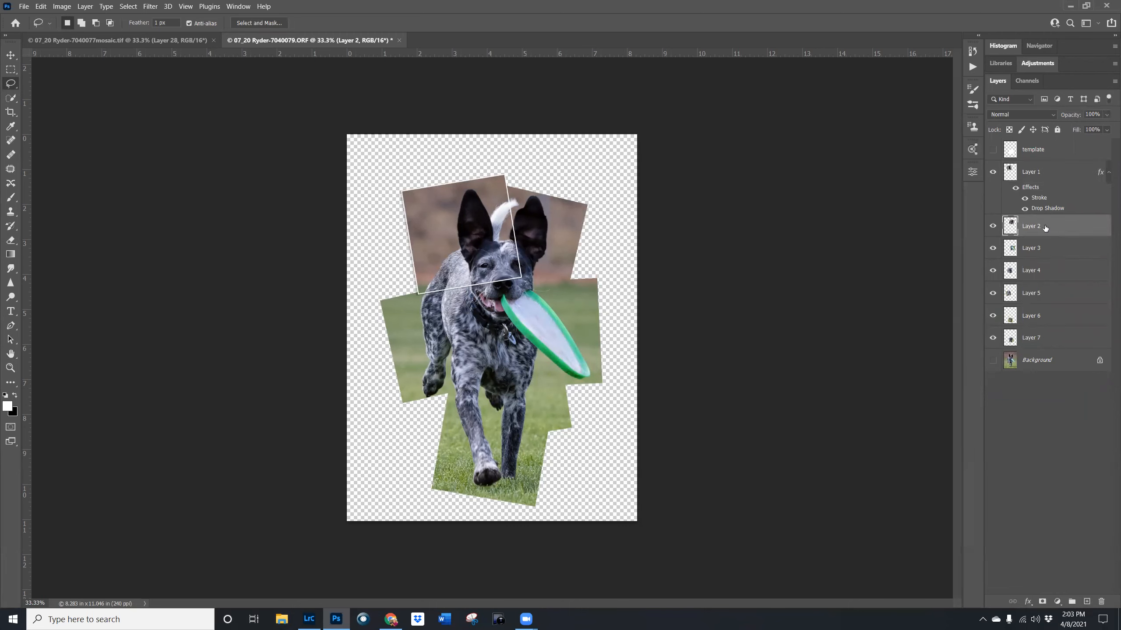
left_click(1052, 339, "shift")
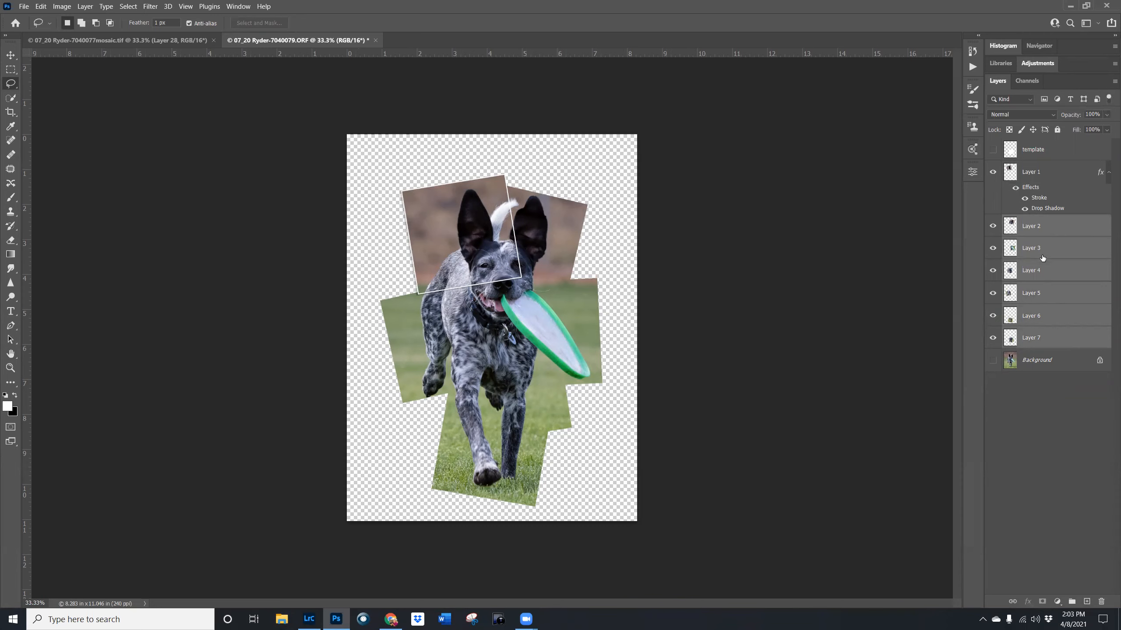
right_click(1055, 227)
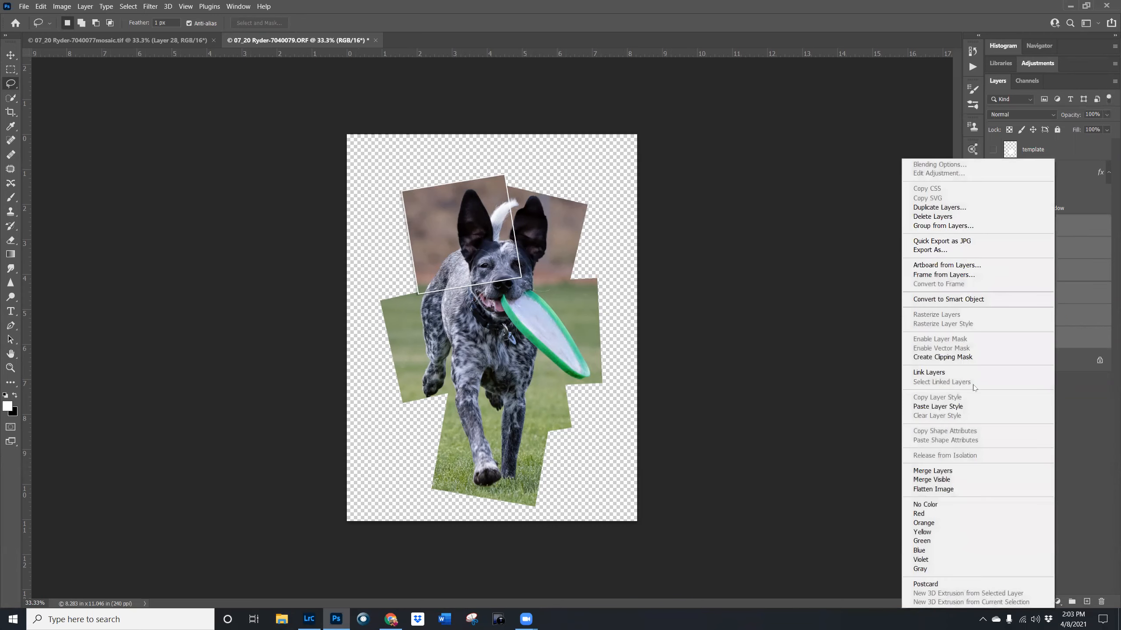
left_click(953, 406)
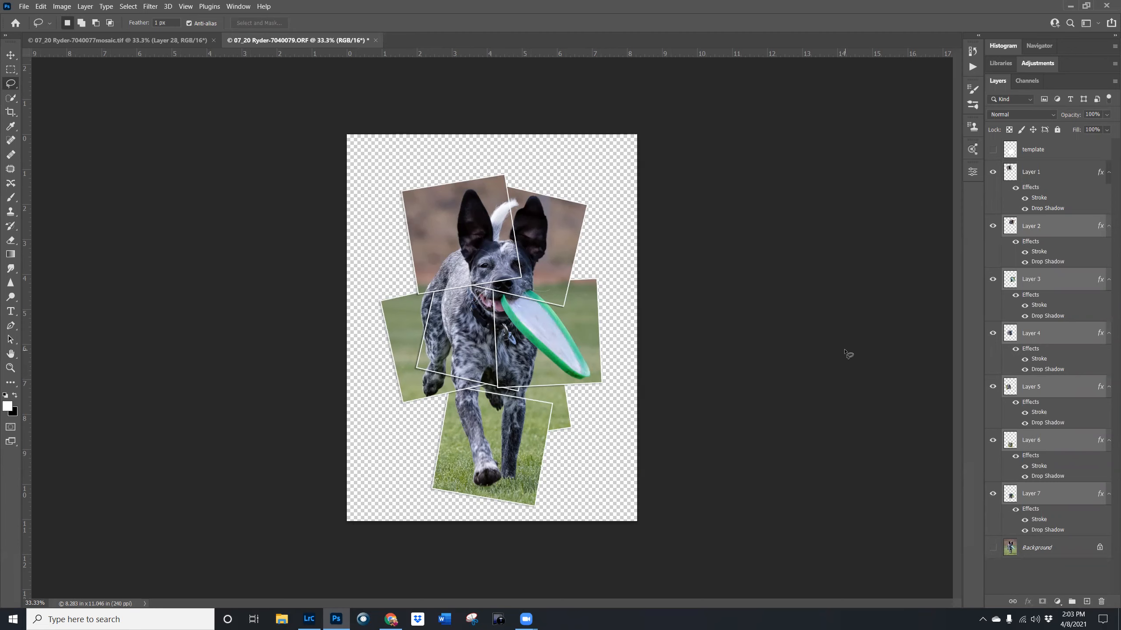
- Move Layer 5 above Layer 4 in the layer order
left_click(1049, 387)
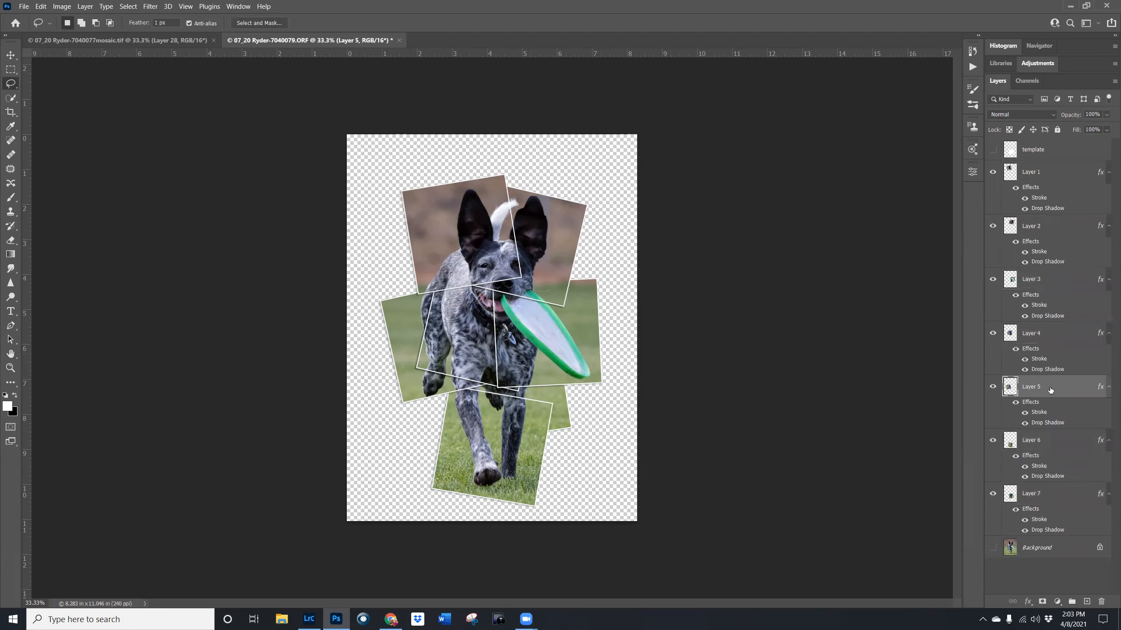
left_click_drag(1050, 387, 1042, 333)
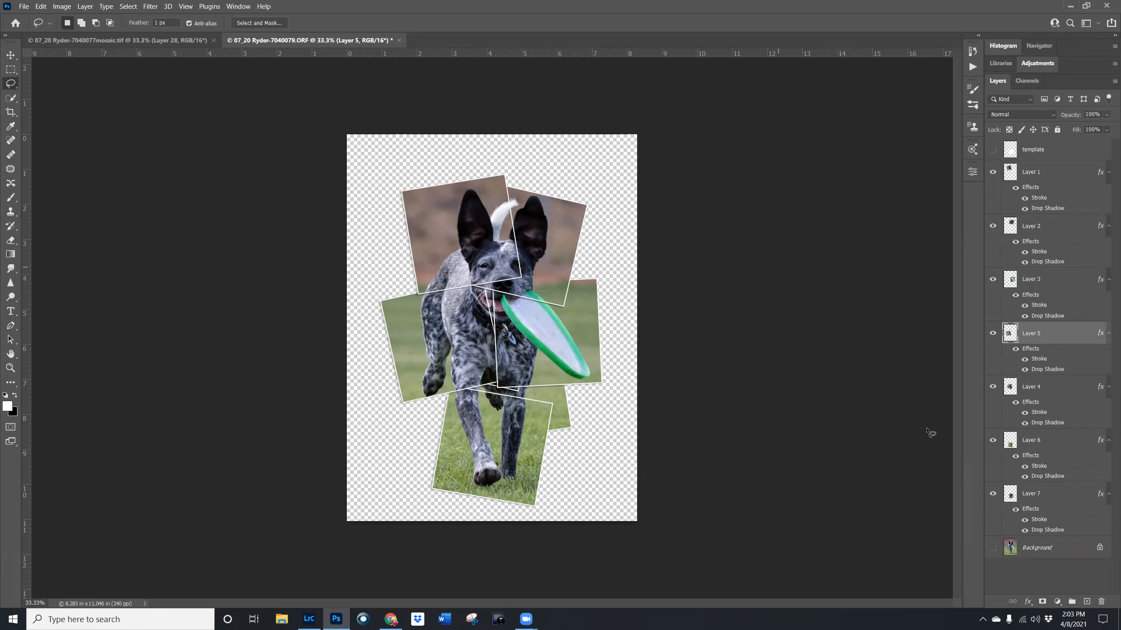
- Create a new layer directly above Background and fill it with green 6ba66a sampled from the frisbee, using the Paint Bucket
left_click(1056, 548)
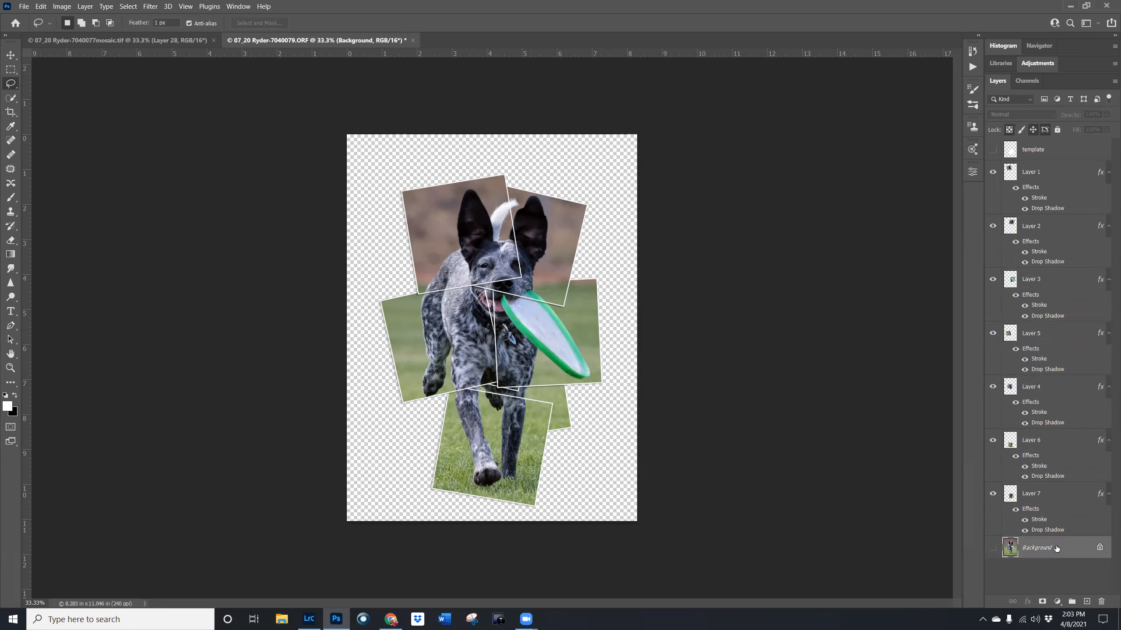
left_click(1086, 601)
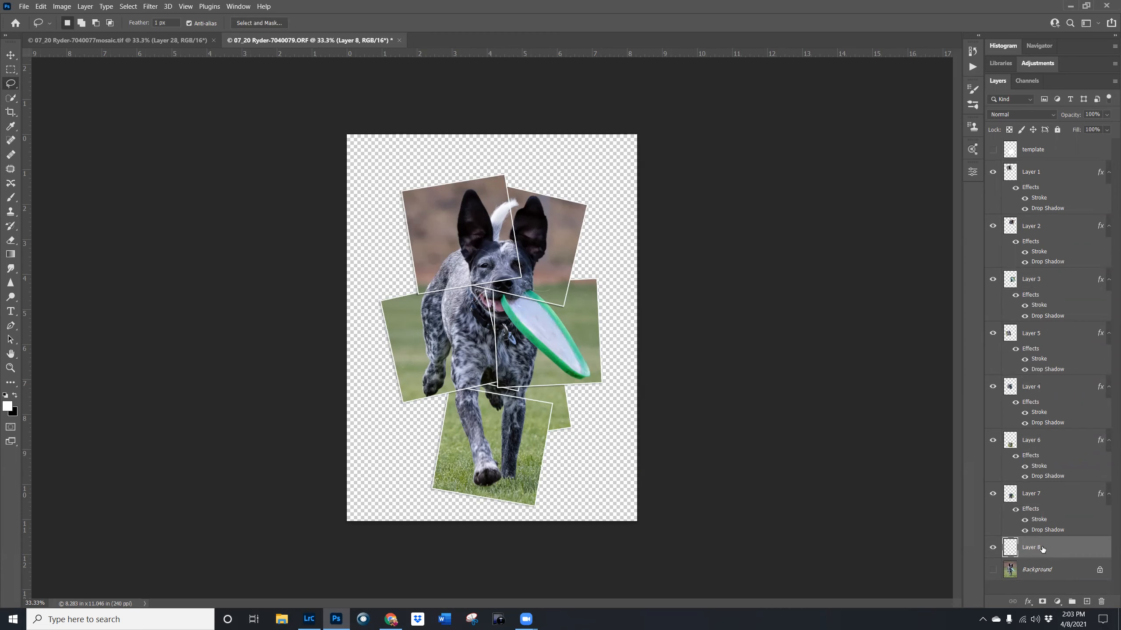
left_click(10, 382)
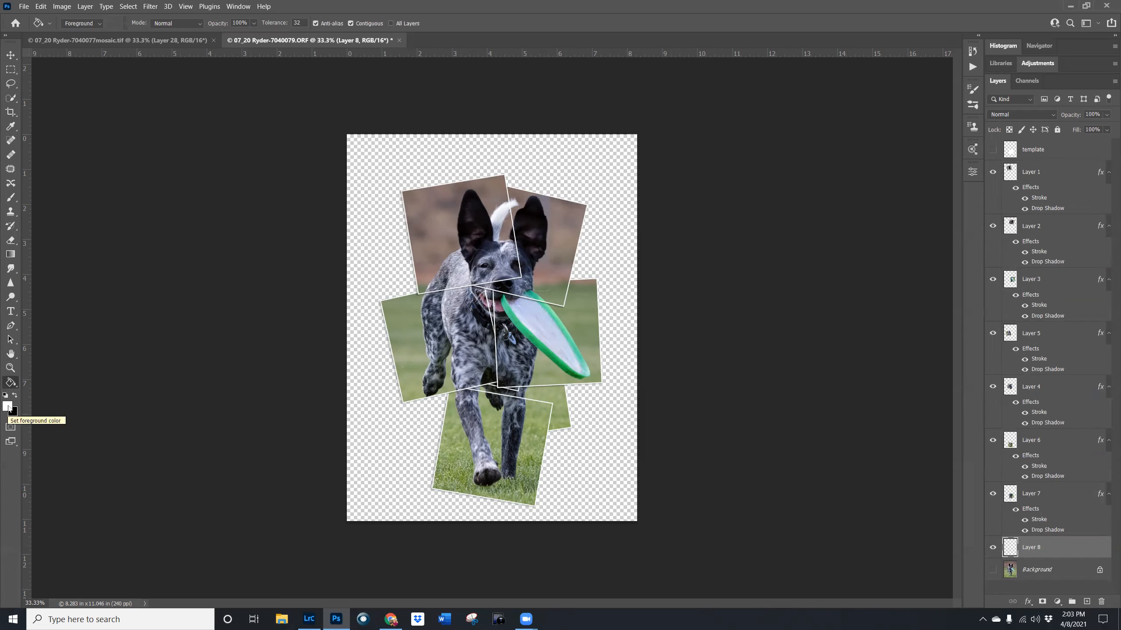
left_click(8, 407)
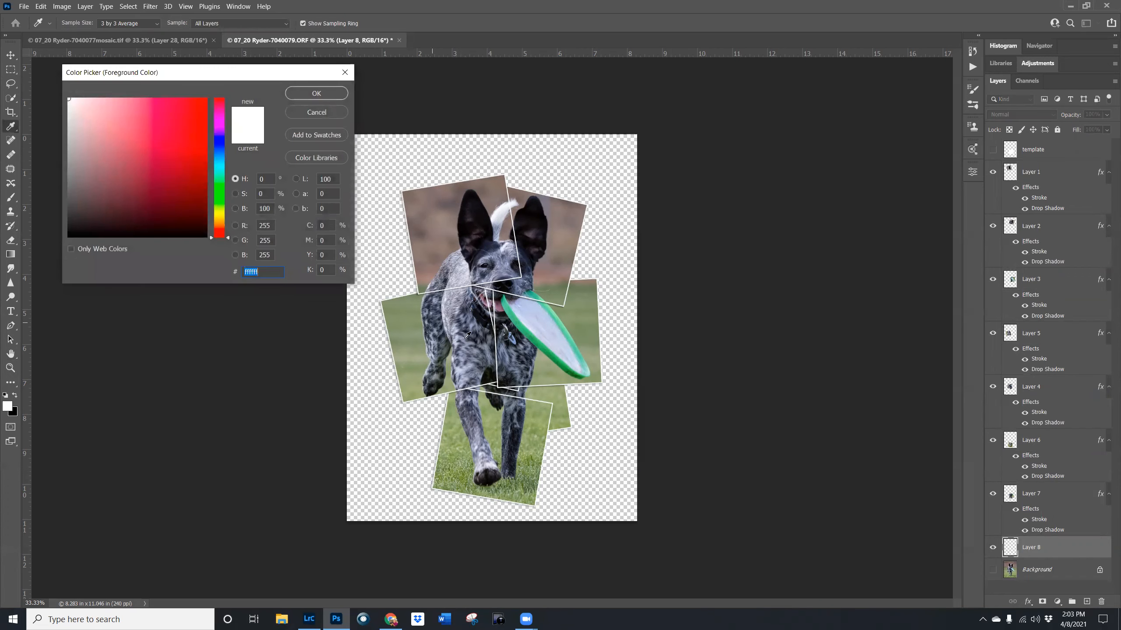
left_click(525, 330)
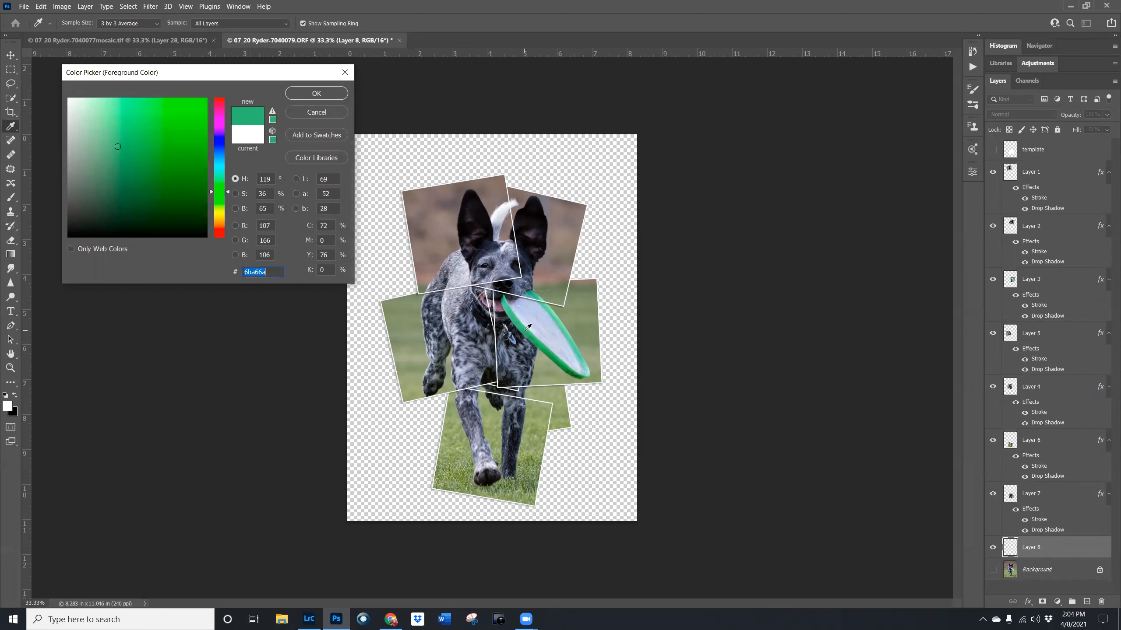
left_click(301, 93)
key("g")
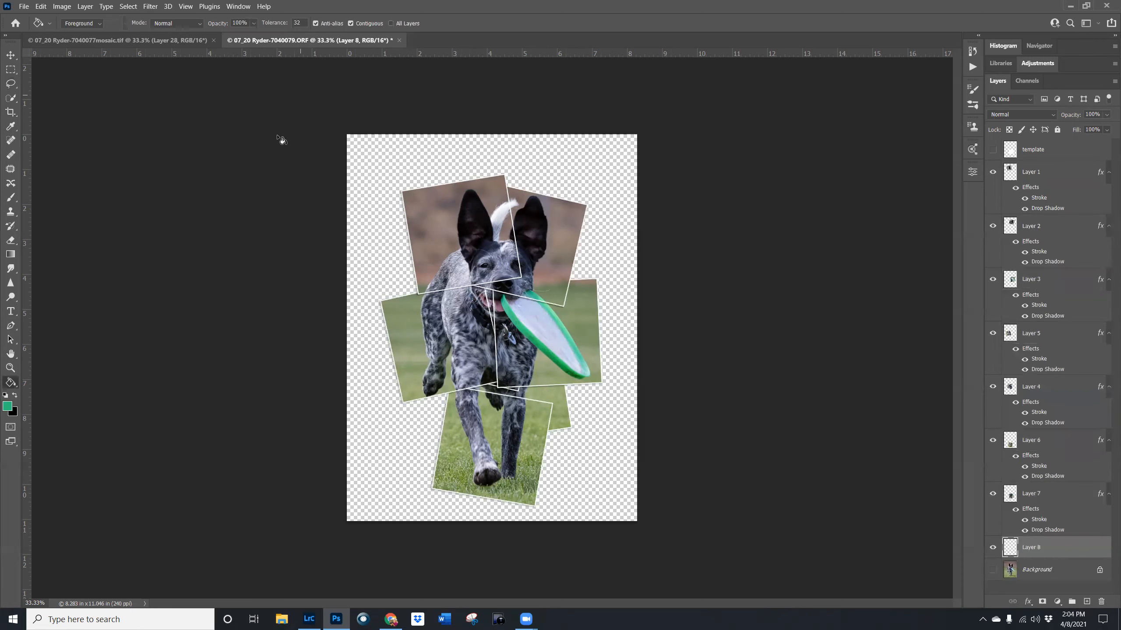
left_click(376, 163)
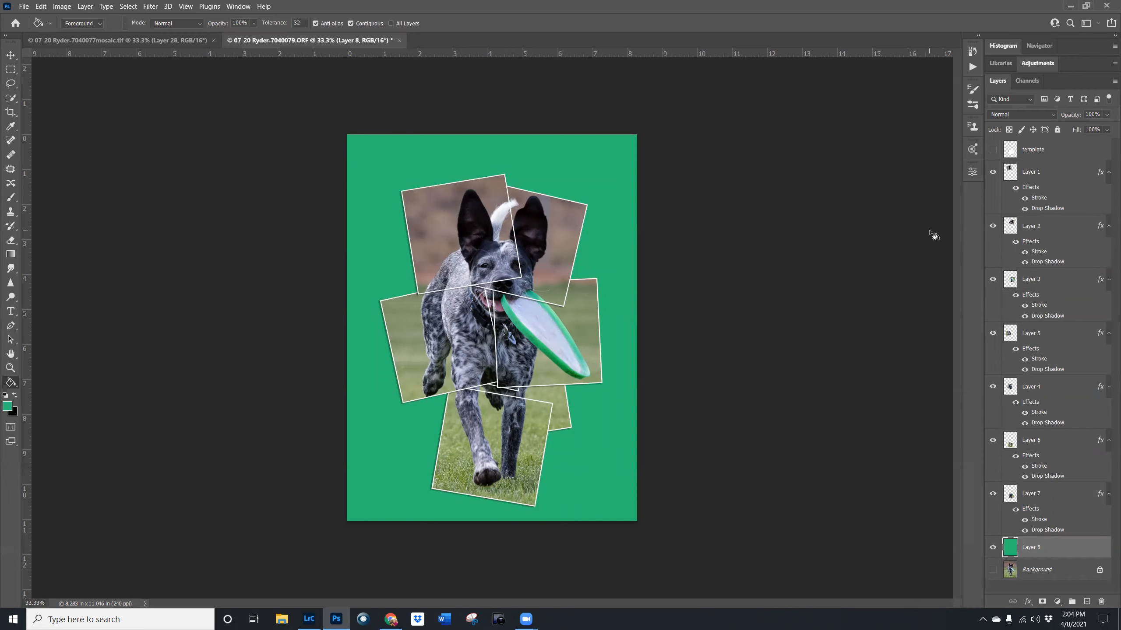
- Sample dark grey 4d484b from the blurred backdrop in the top photo square and refill the green Layer 8 with it using the Paint Bucket
left_click(8, 407)
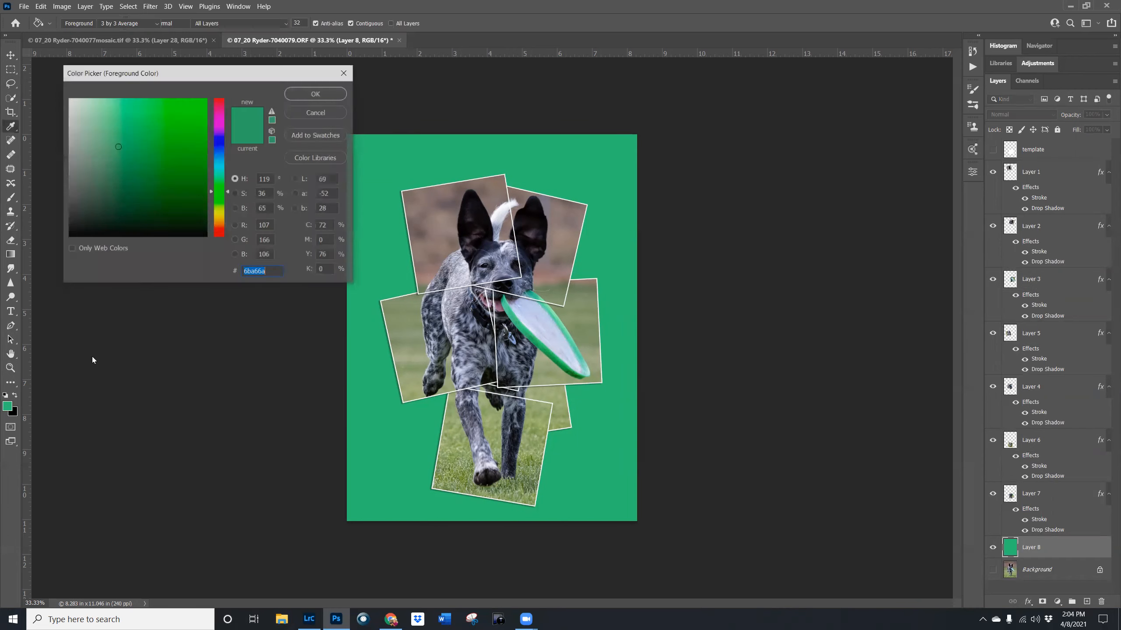
left_click(443, 215)
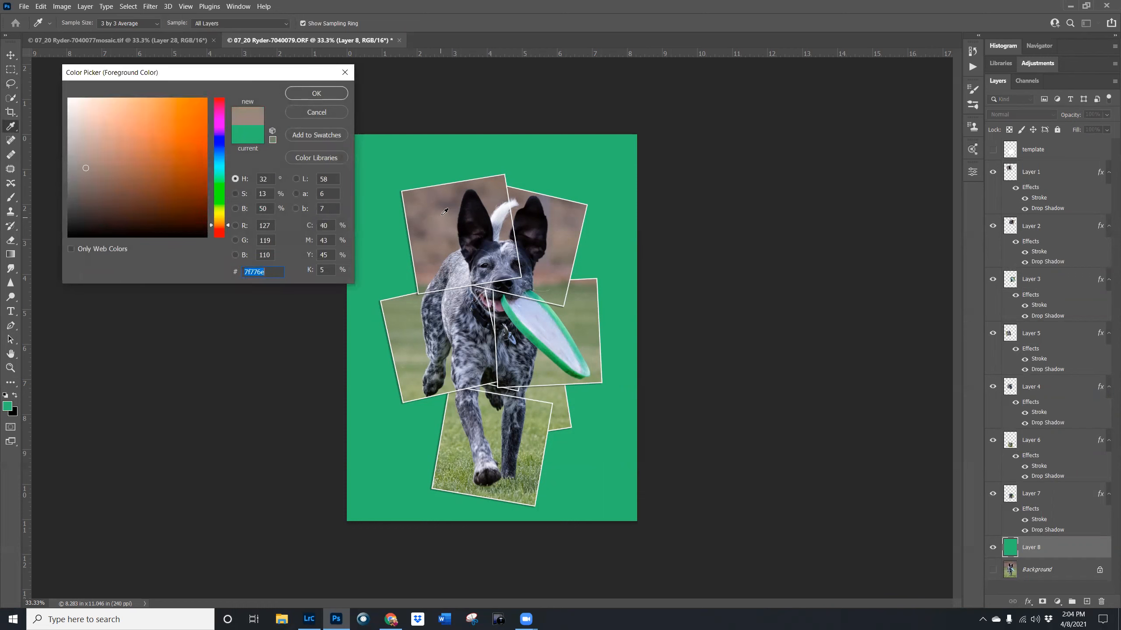
left_click(444, 202)
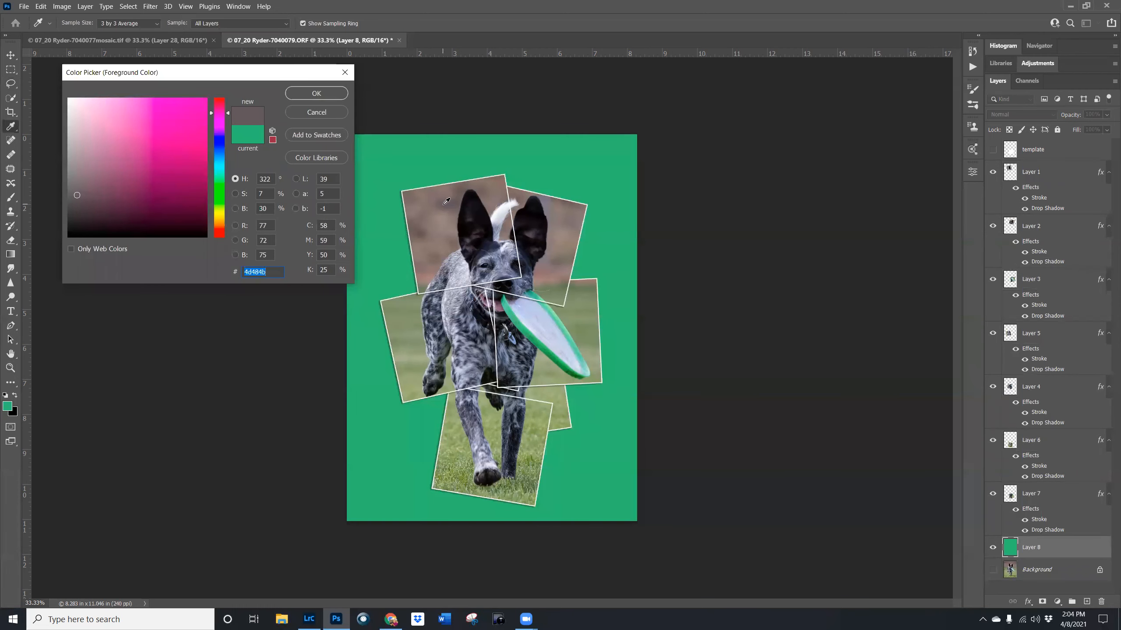
left_click(314, 94)
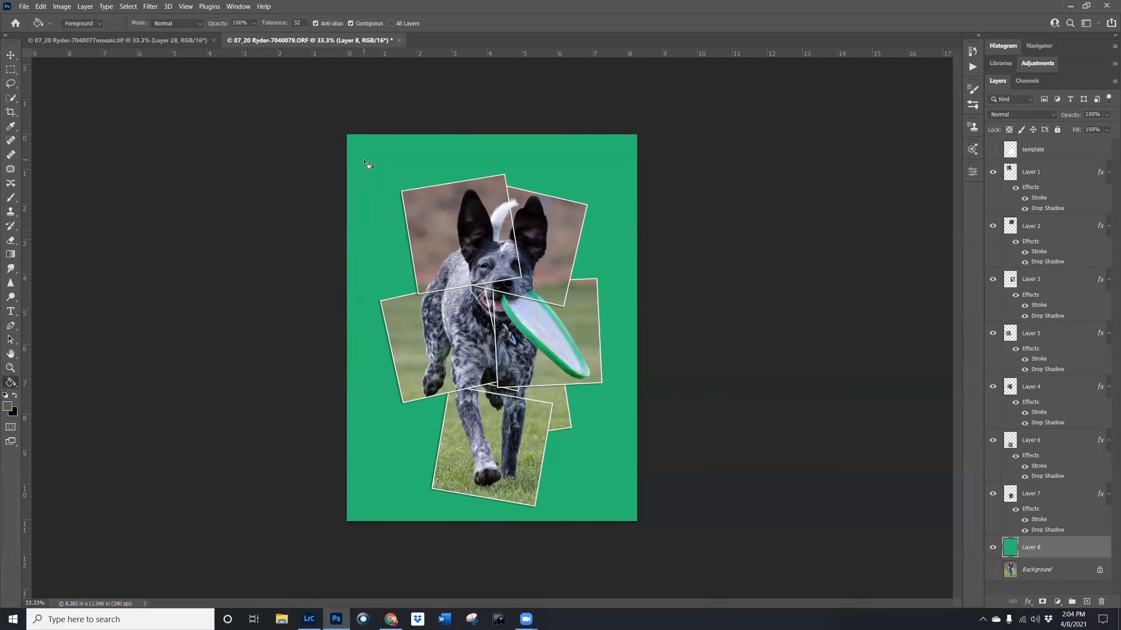
left_click(366, 162)
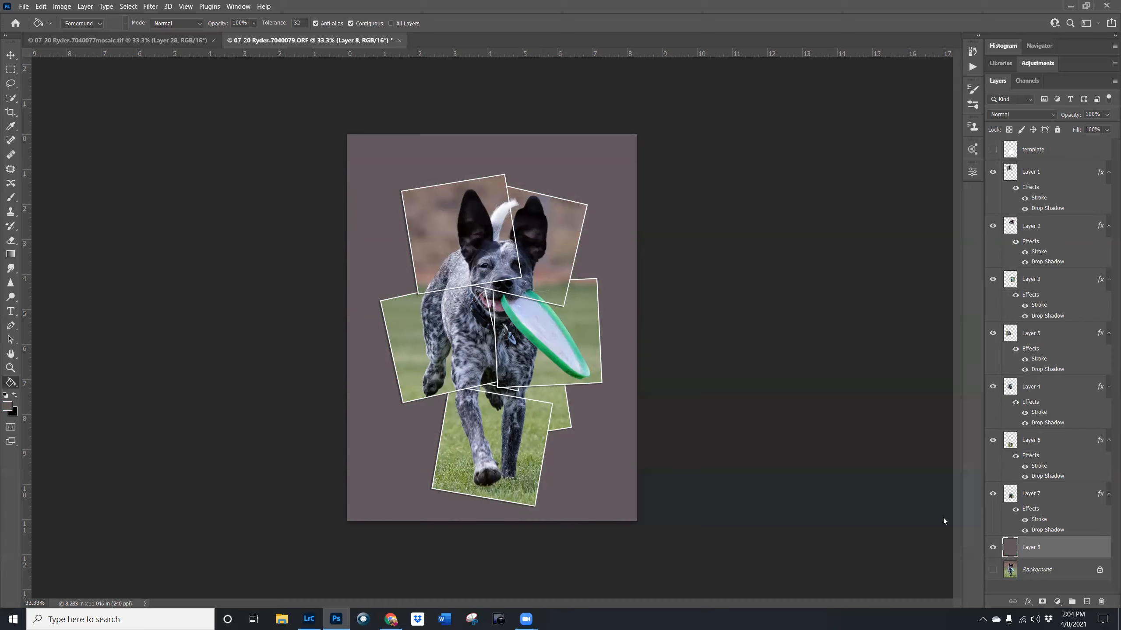
- Create a new layer directly above Layer 8 and draw a rectangular marquee selection slightly inside the canvas edges
left_click(1087, 602)
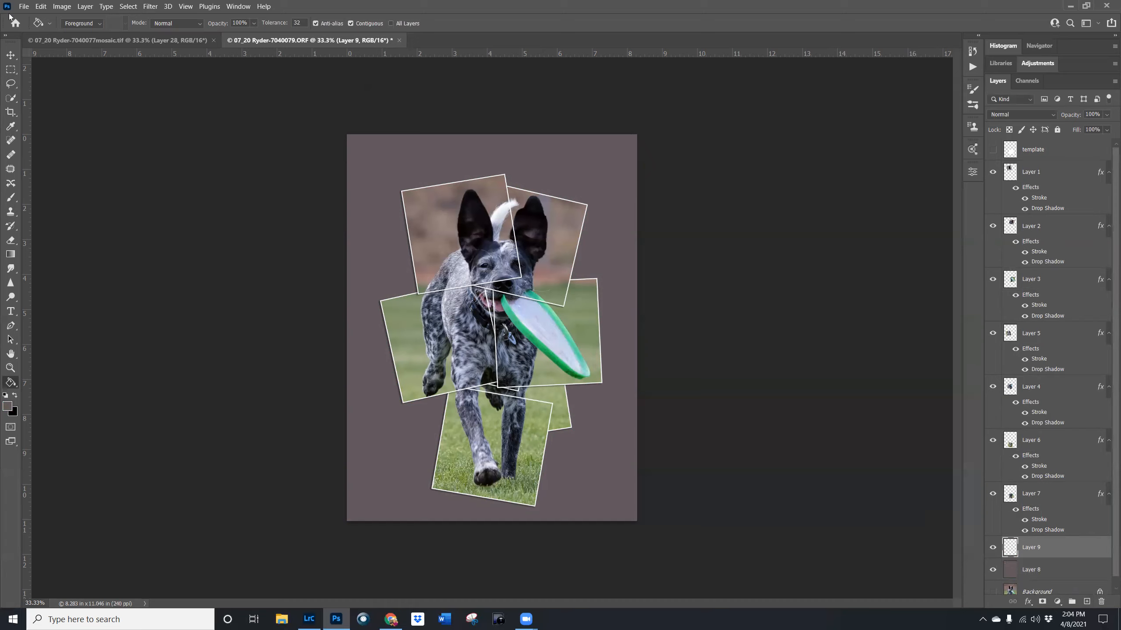
left_click(10, 69)
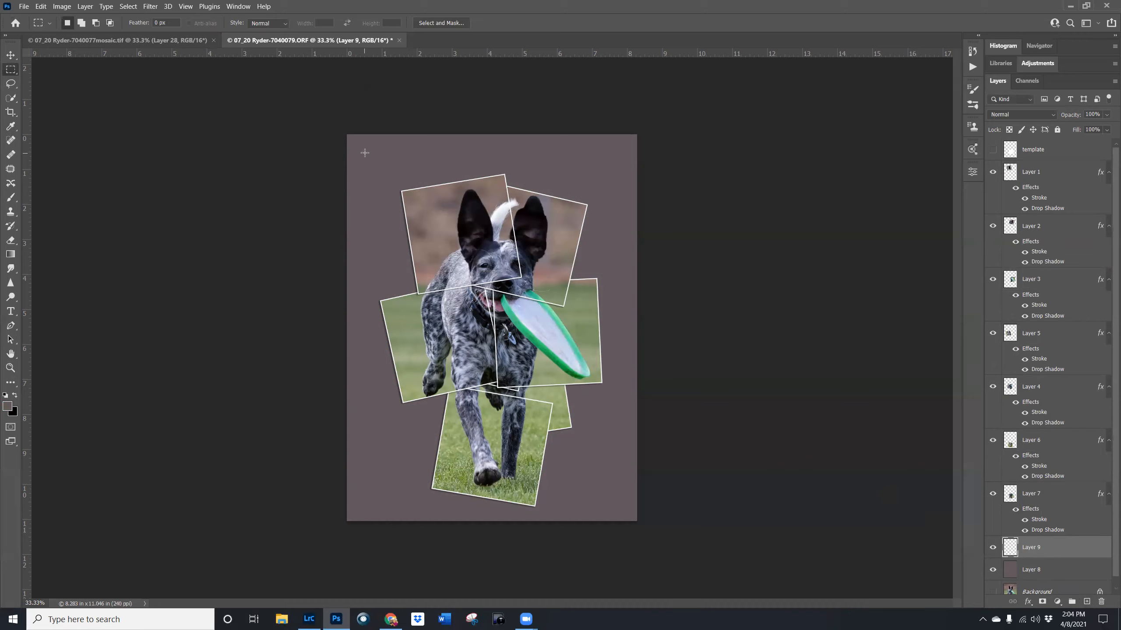
left_click_drag(364, 151, 621, 506)
left_click_drag(621, 507, 622, 502)
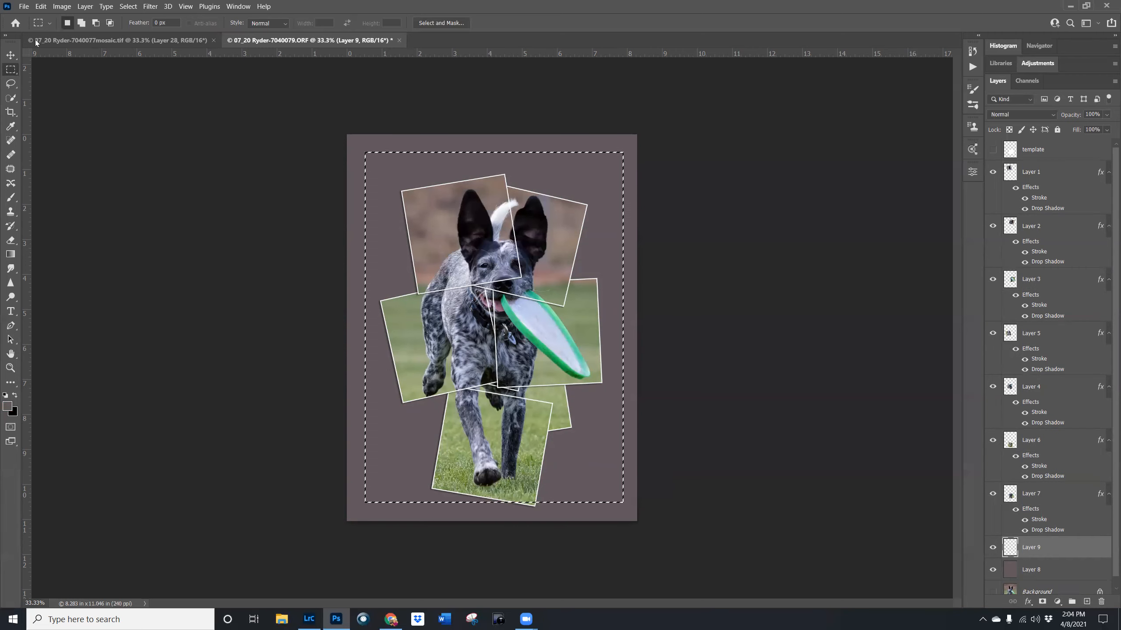
- Stroke the rectangular selection on Layer 9 with a 10 px white fefefe line placed inside, and deselect
left_click(41, 6)
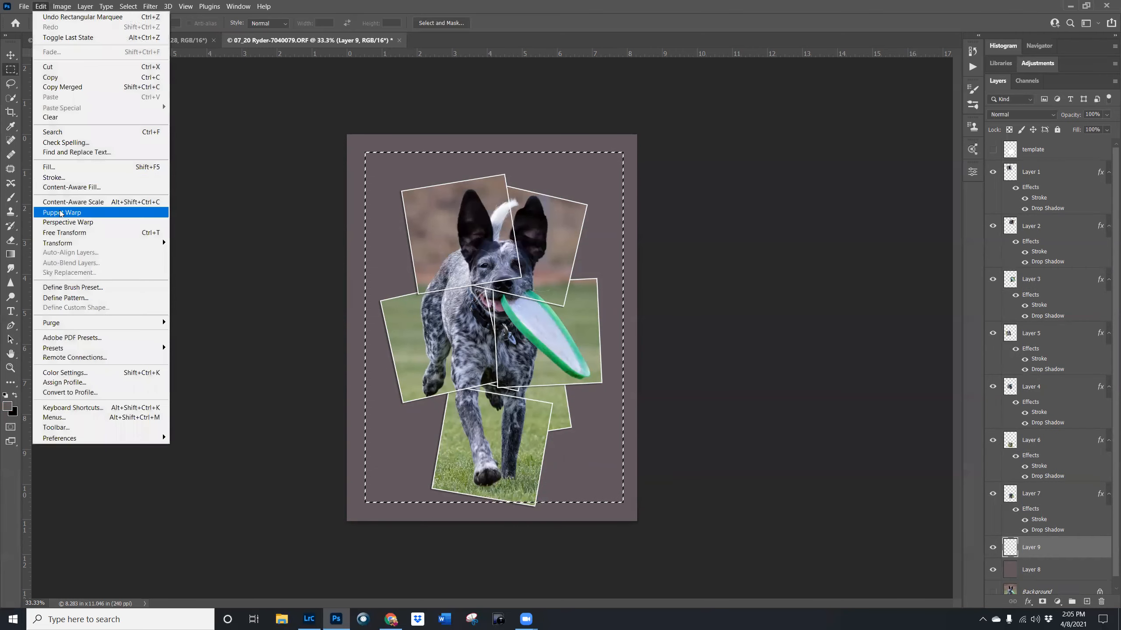
left_click(54, 177)
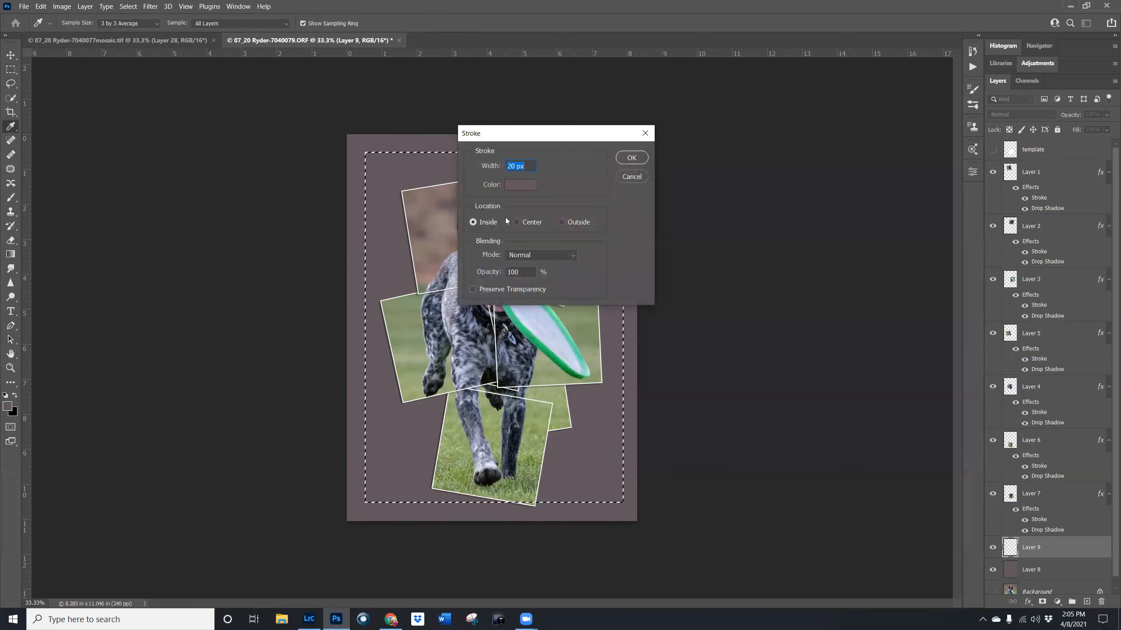
left_click(516, 183)
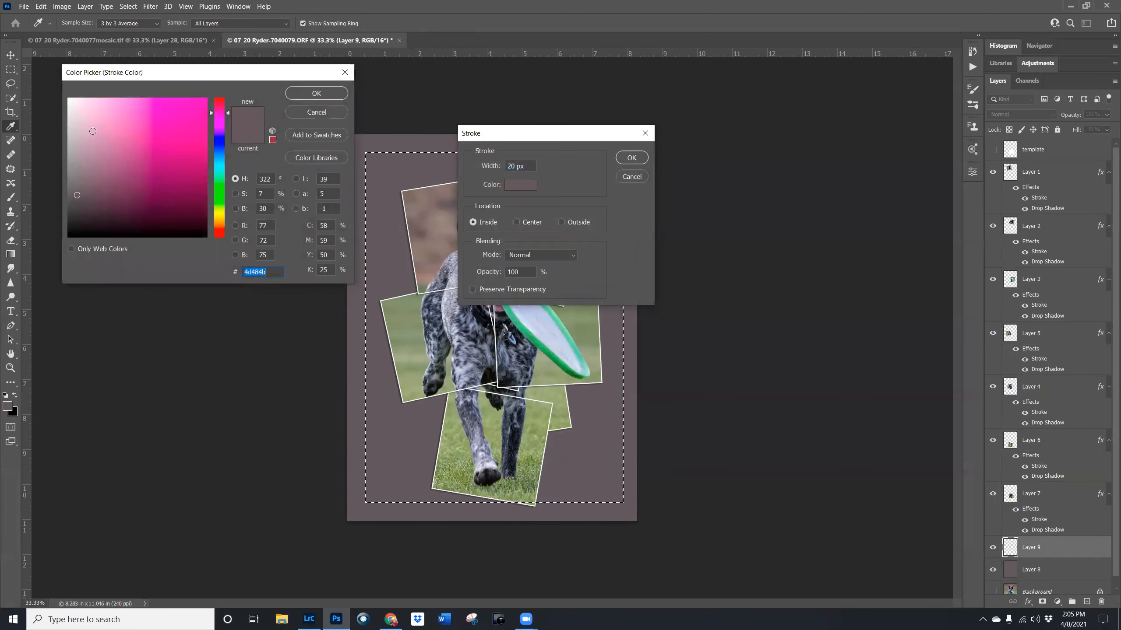
left_click(68, 100)
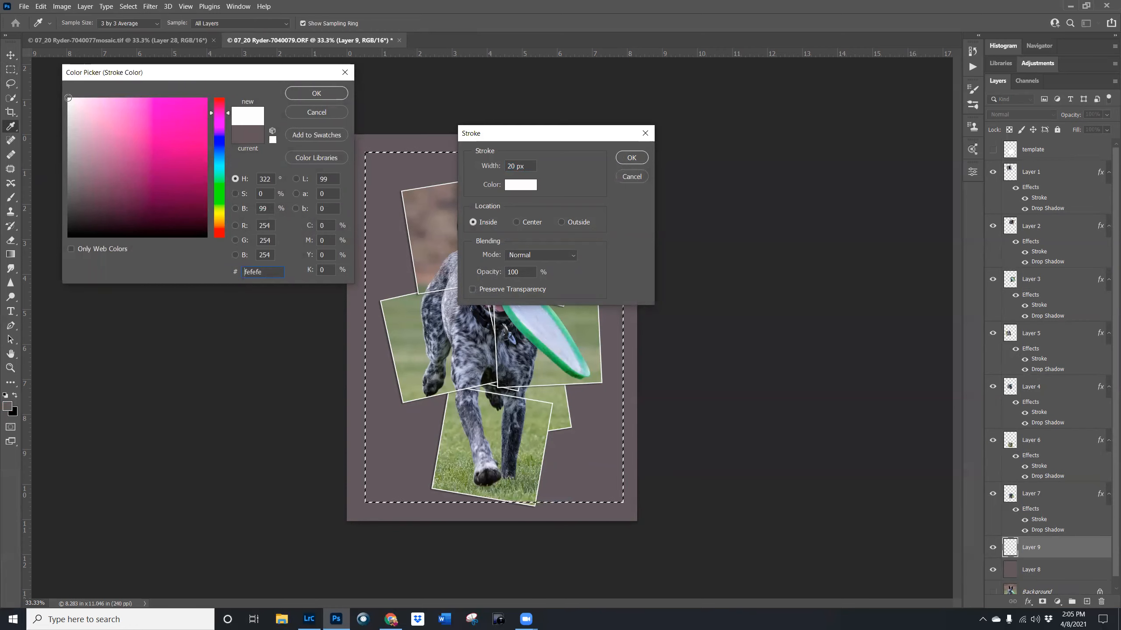
left_click(328, 93)
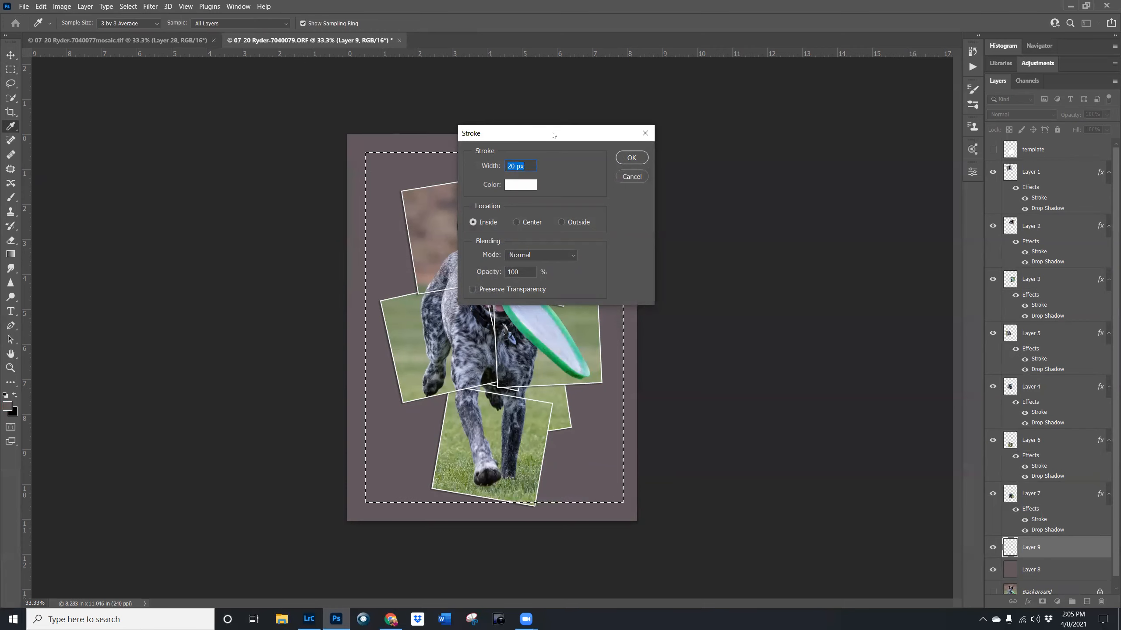
left_click_drag(552, 135, 705, 140)
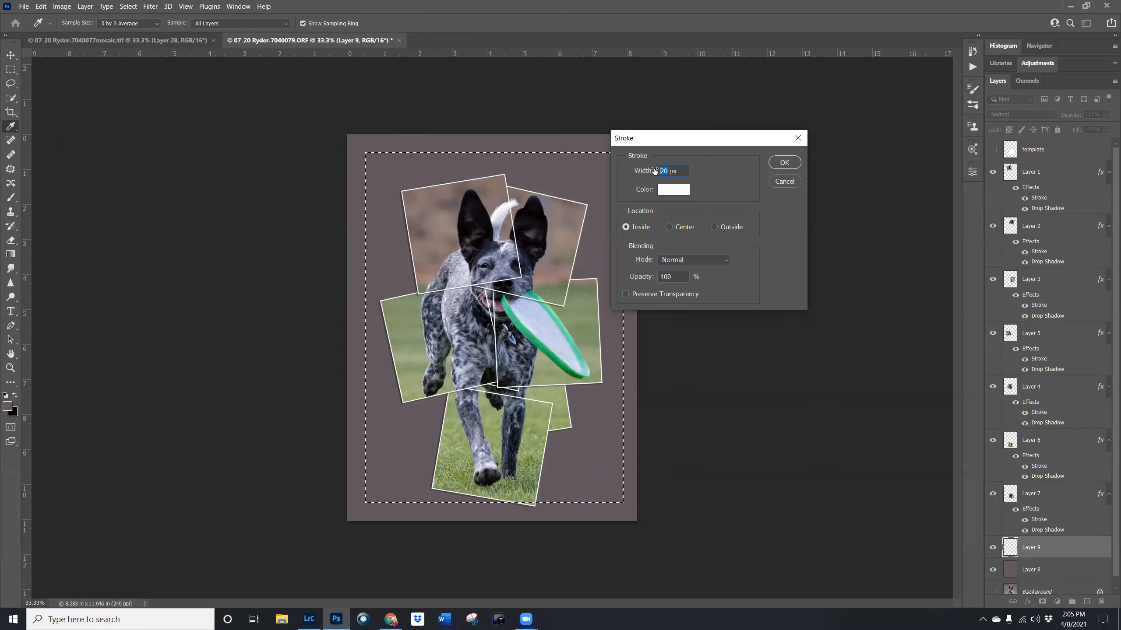
type("10")
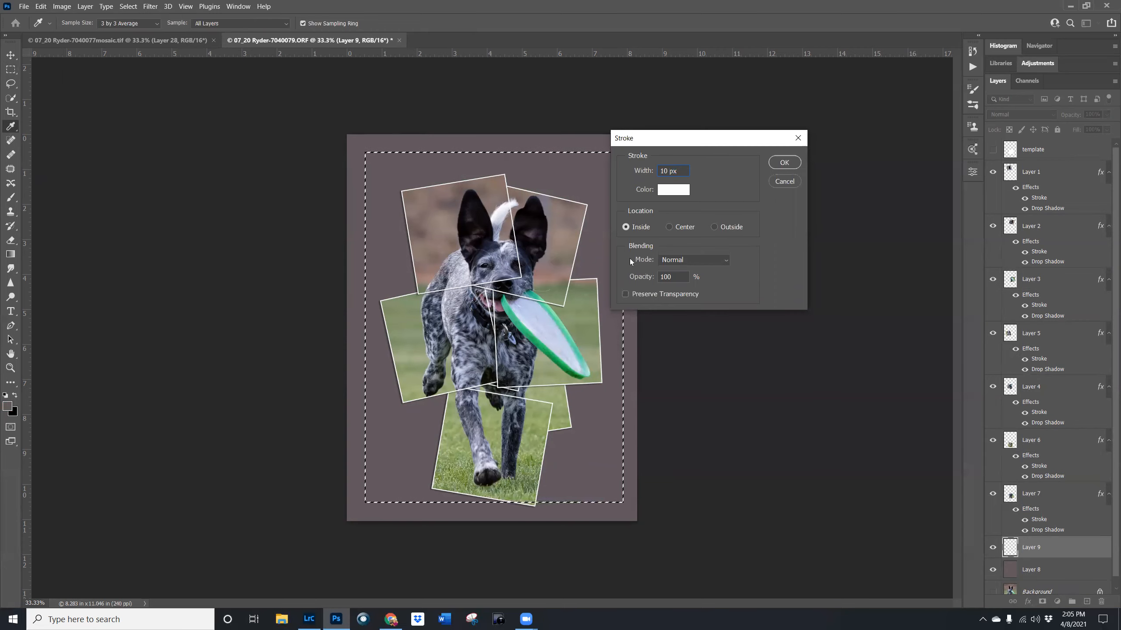
left_click(785, 163)
key("m")
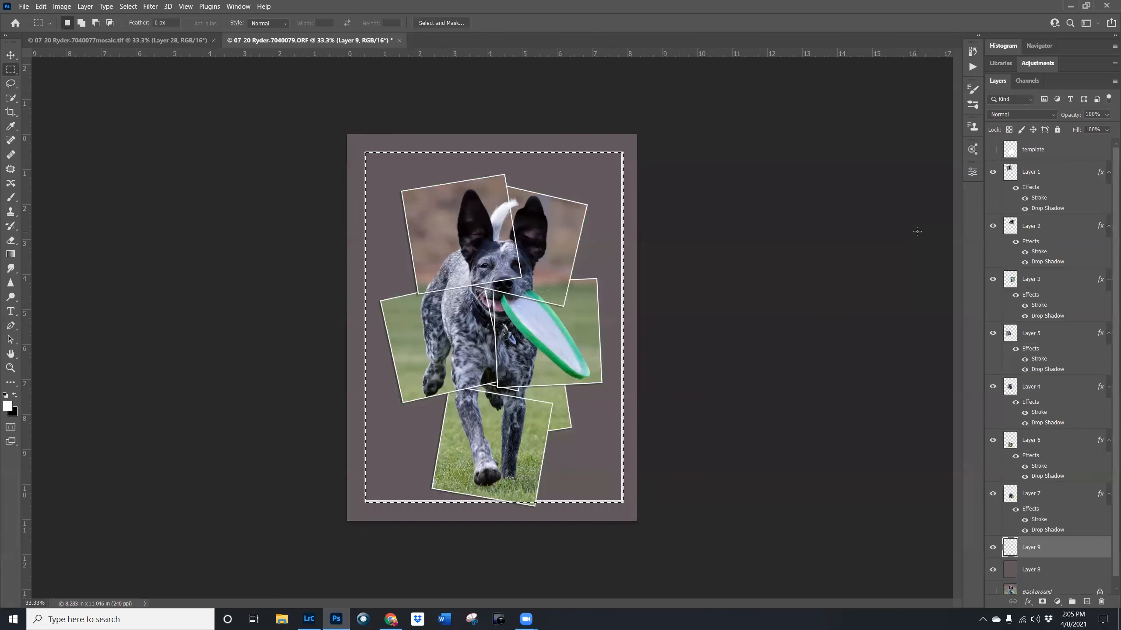
key("ctrl+d")
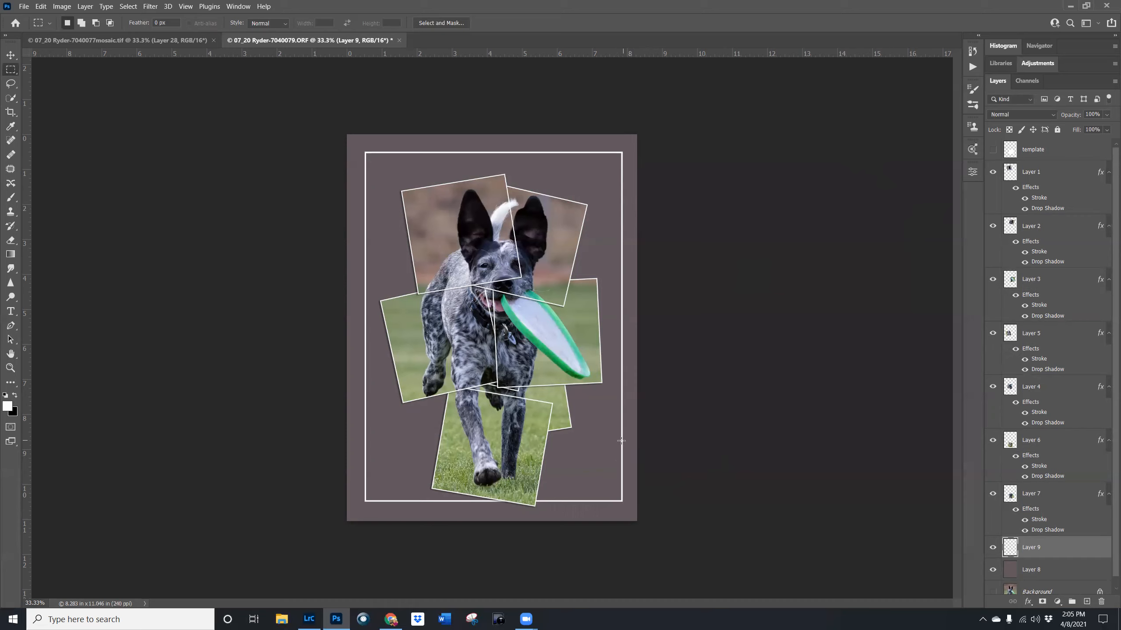
- Free Transform the white frame to 99.15% width by pulling in its right edge, and apply the change
key("ctrl+t")
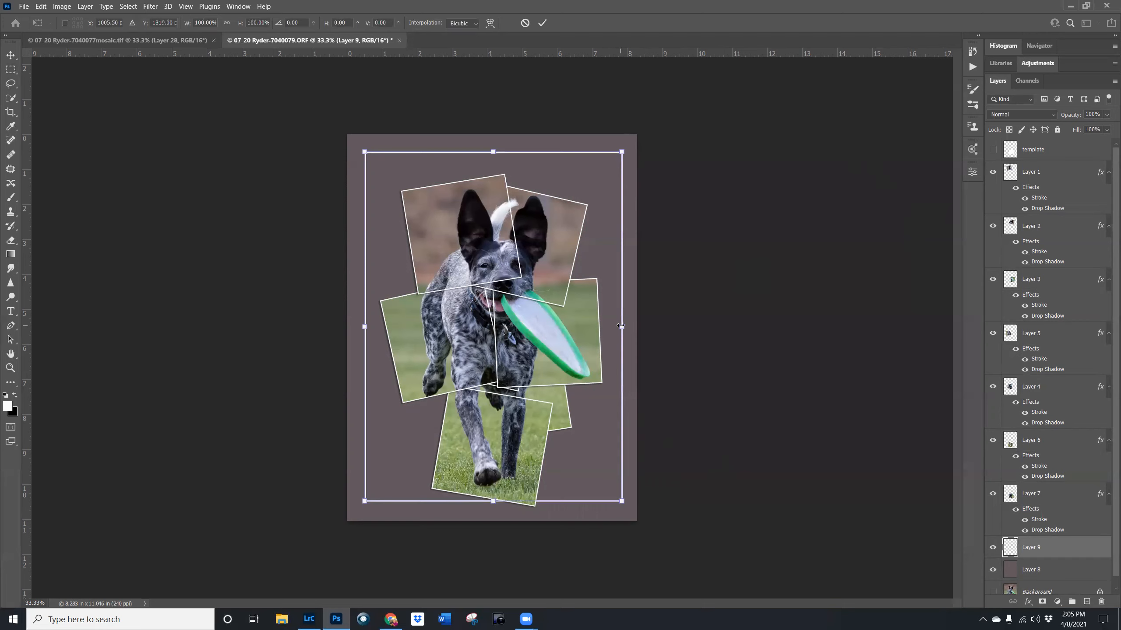
left_click_drag(620, 326, 619, 327)
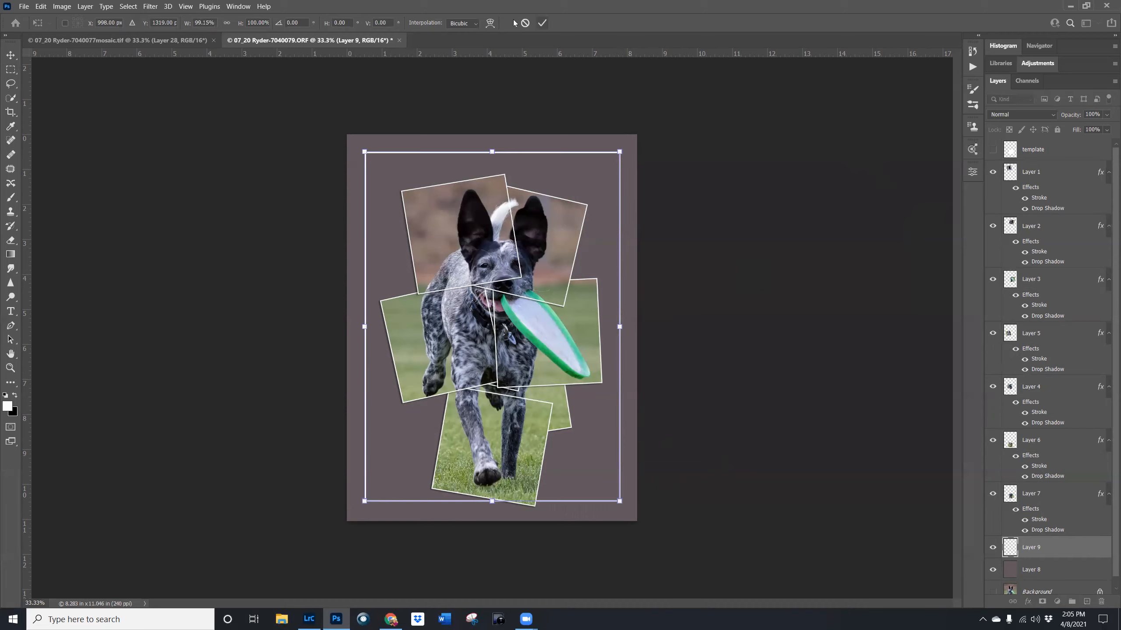
left_click(543, 22)
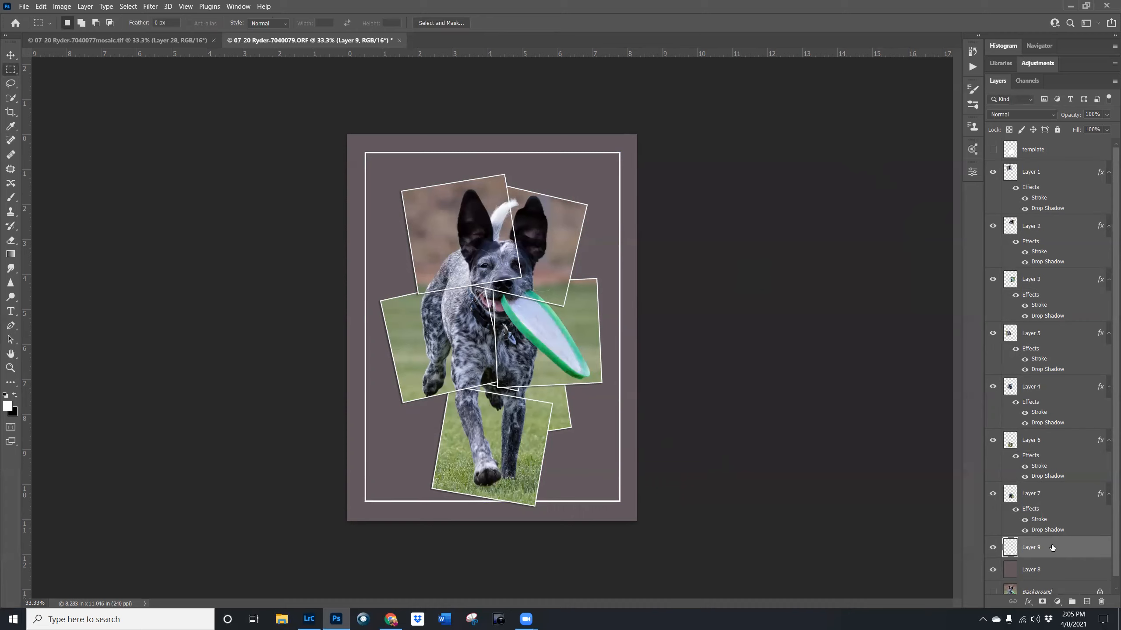
- Add a black Drop Shadow to Layer 9 at 43% opacity and a 30° angle, fine-tuning its distance and spread
left_click(1027, 602)
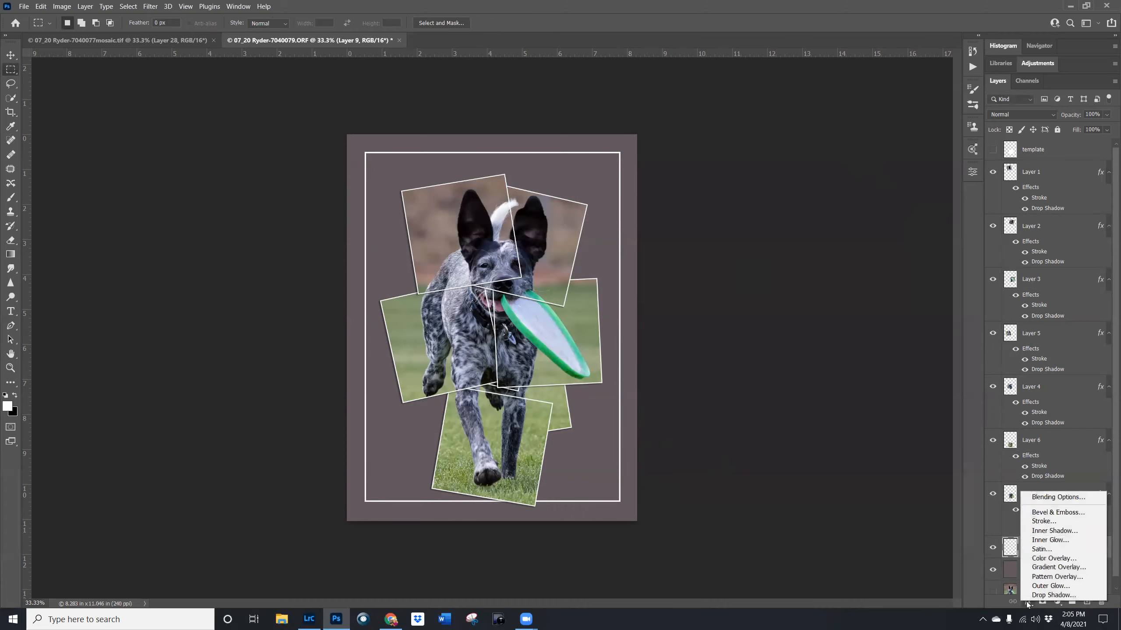
left_click(1051, 595)
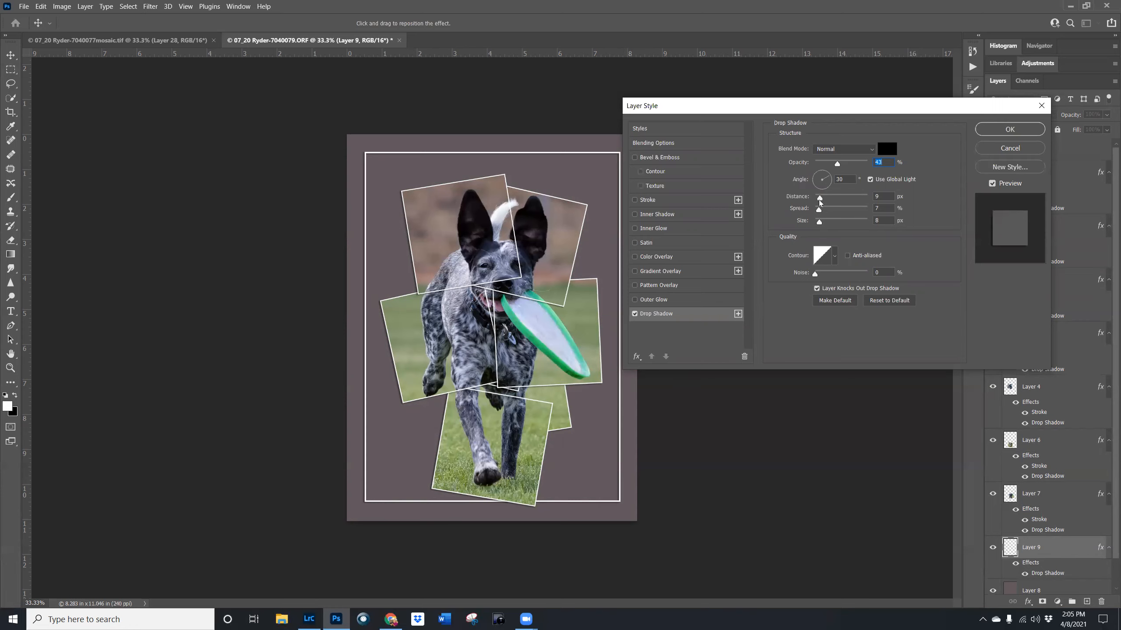
left_click(823, 211)
left_click_drag(820, 200, 819, 199)
left_click(1008, 129)
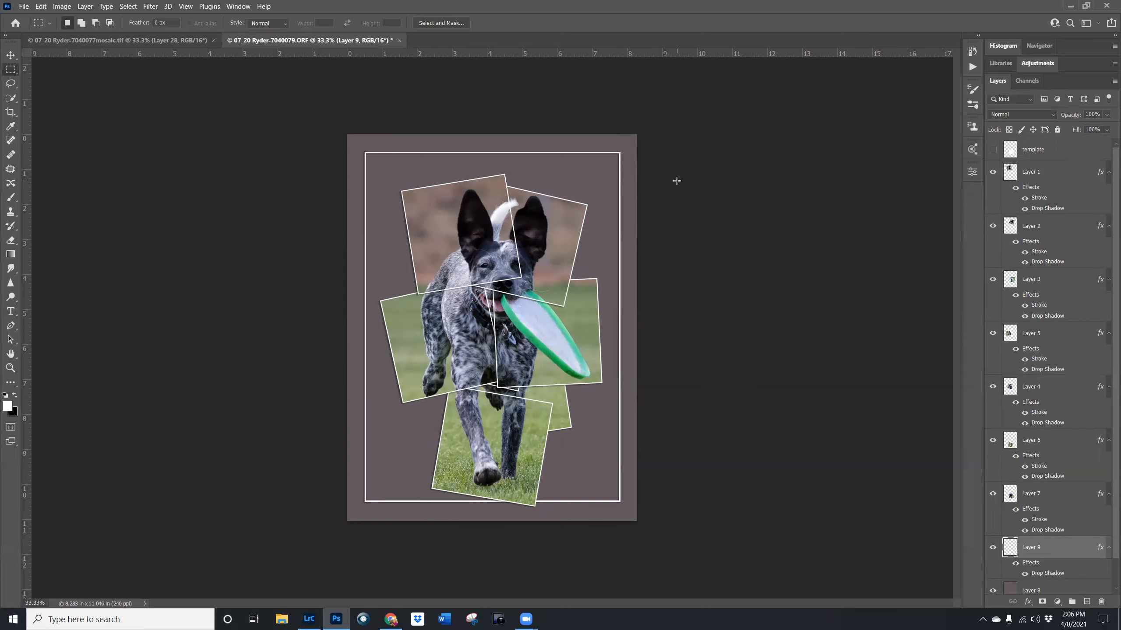
- Switch to the 07_20 Ryder-7040077mosaic.tif document and examine its layer stack from the bottom layers up to the template
left_click(109, 40)
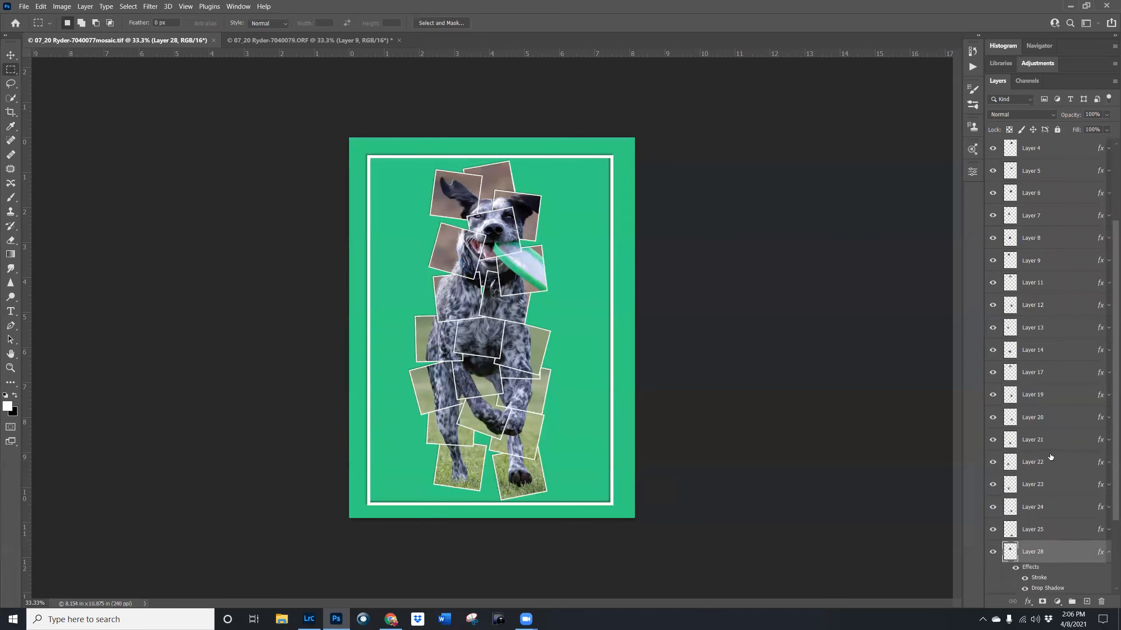
scroll(1108, 517, "down", 3)
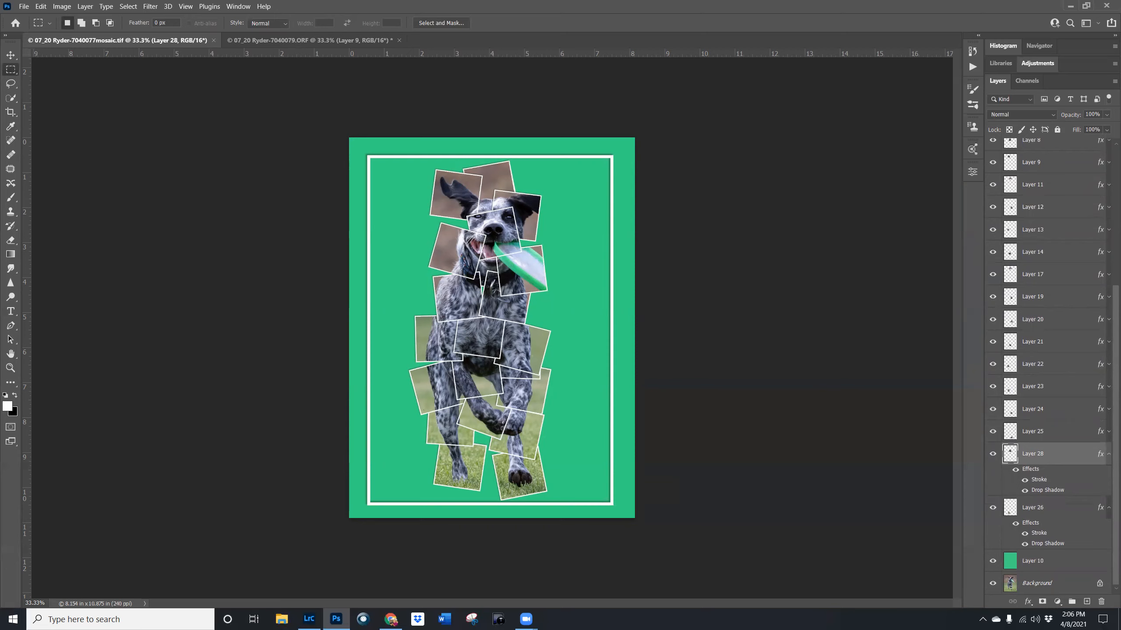
scroll(1082, 233, "up", 6)
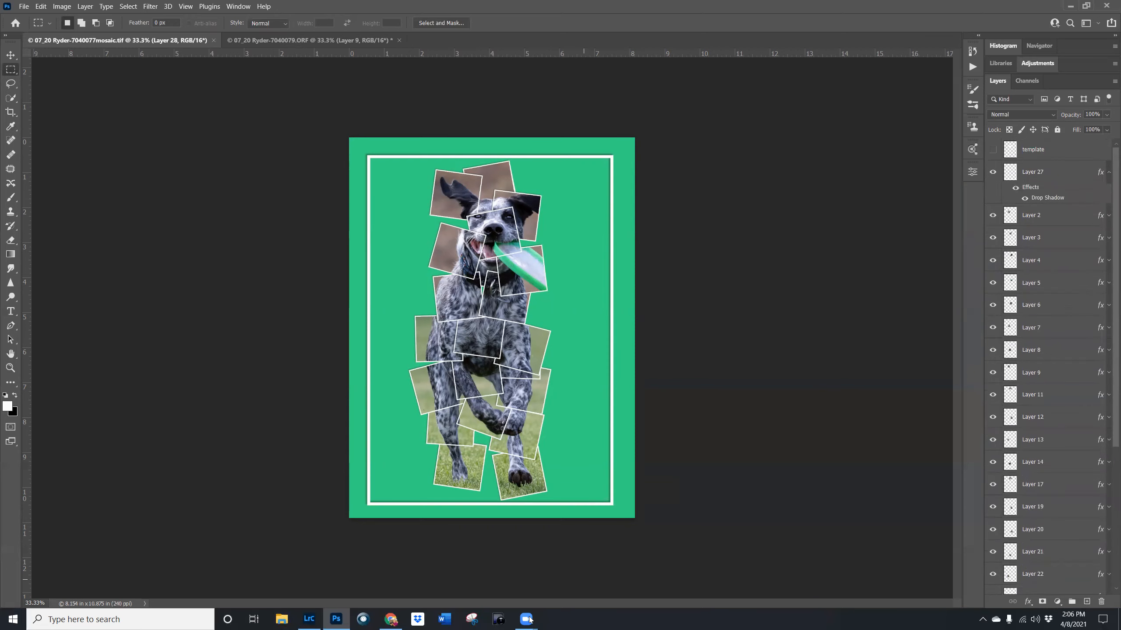